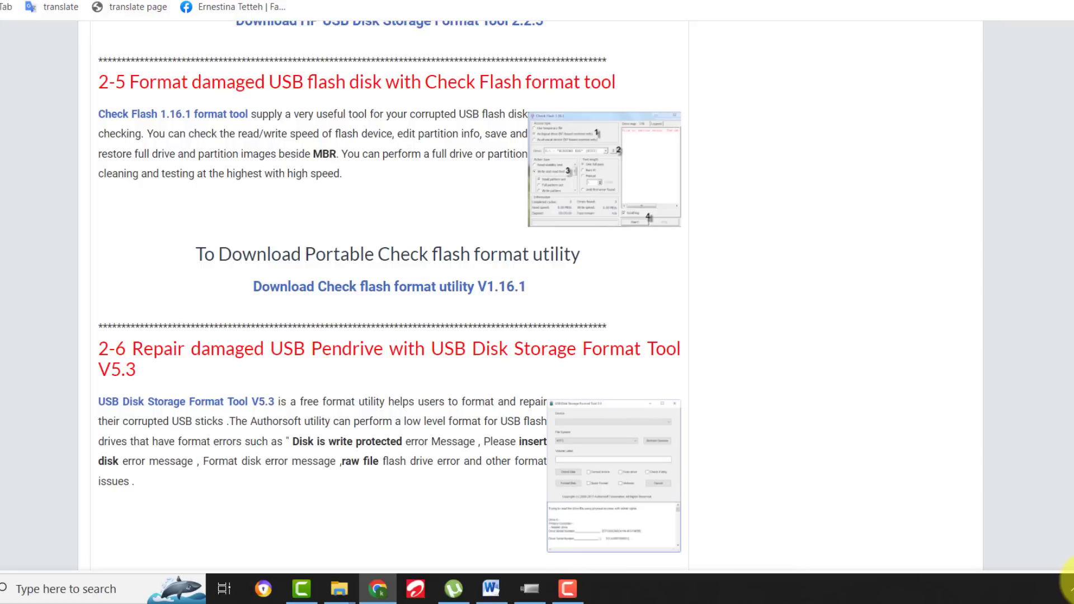
- Scroll the USB repair tutorial past USB Disk Storage Format Tool to the USB Flash Drive Tester section
scroll(390, 251, down, 3)
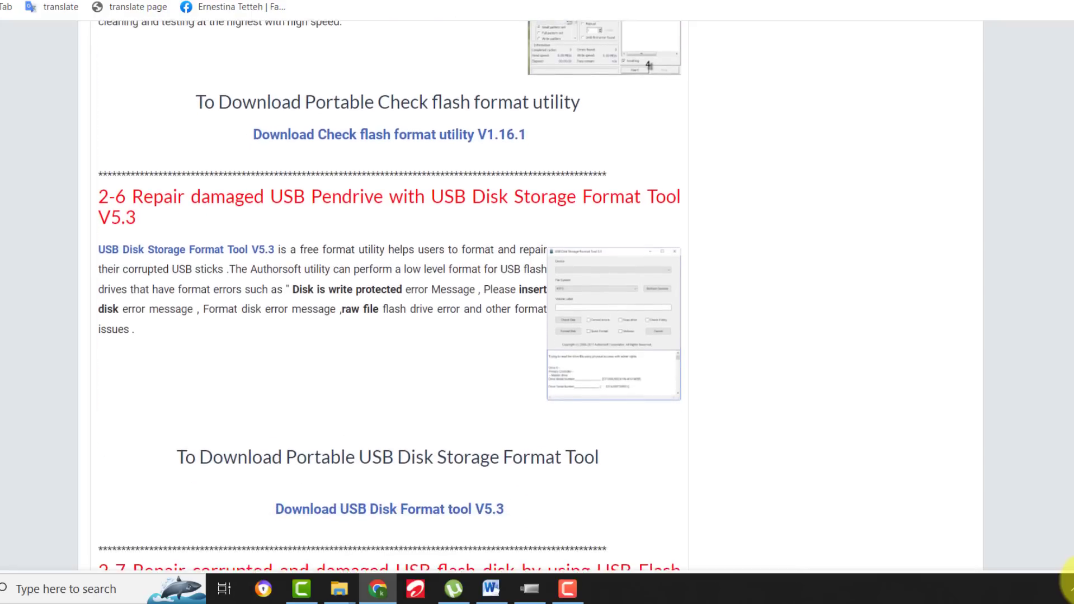
scroll(389, 252, down, 3)
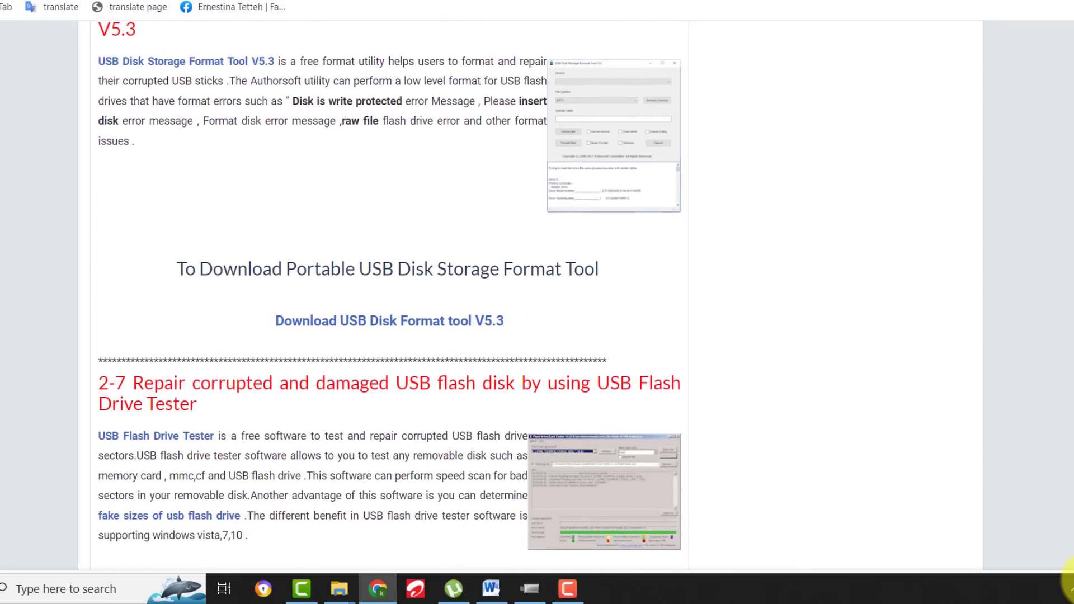
scroll(389, 251, down, 4)
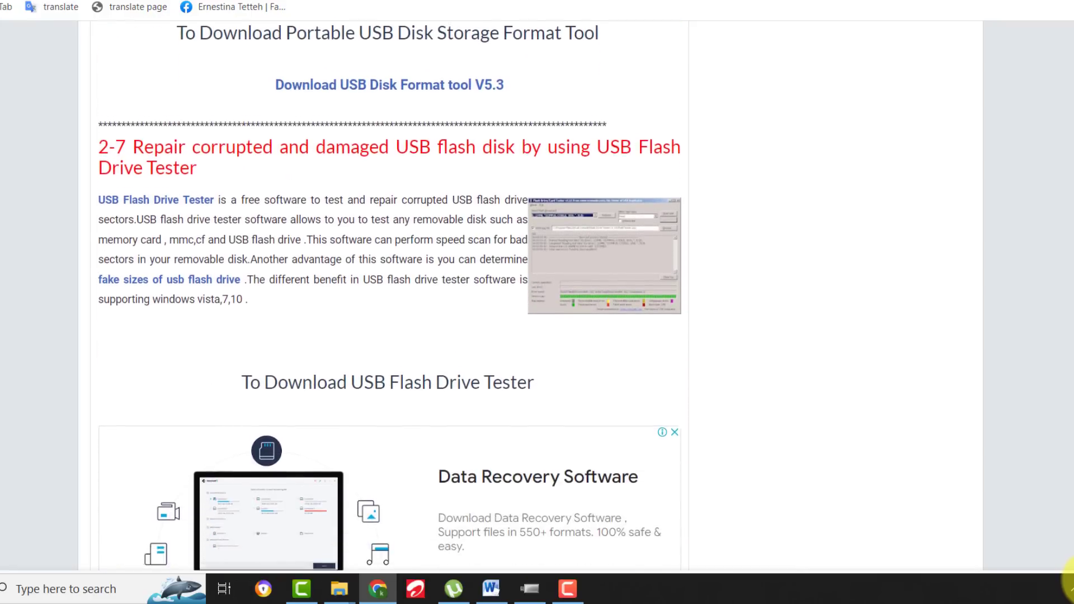
scroll(389, 251, down, 4)
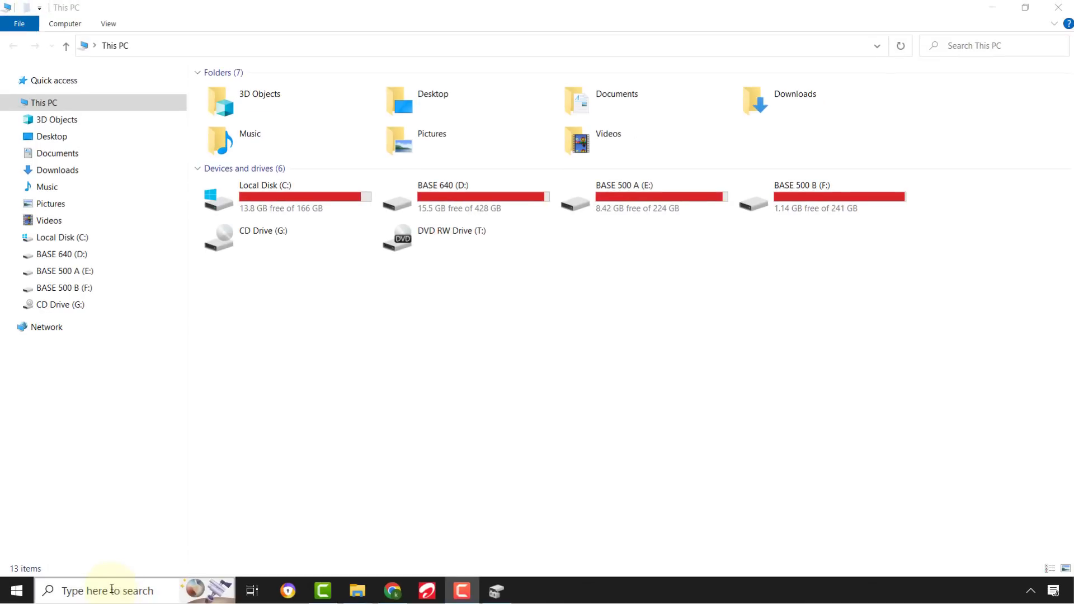
- Open Disk Management via a 'format' search and check removable Disk 2's drive letter H:, leaving it unchanged
click(112, 589)
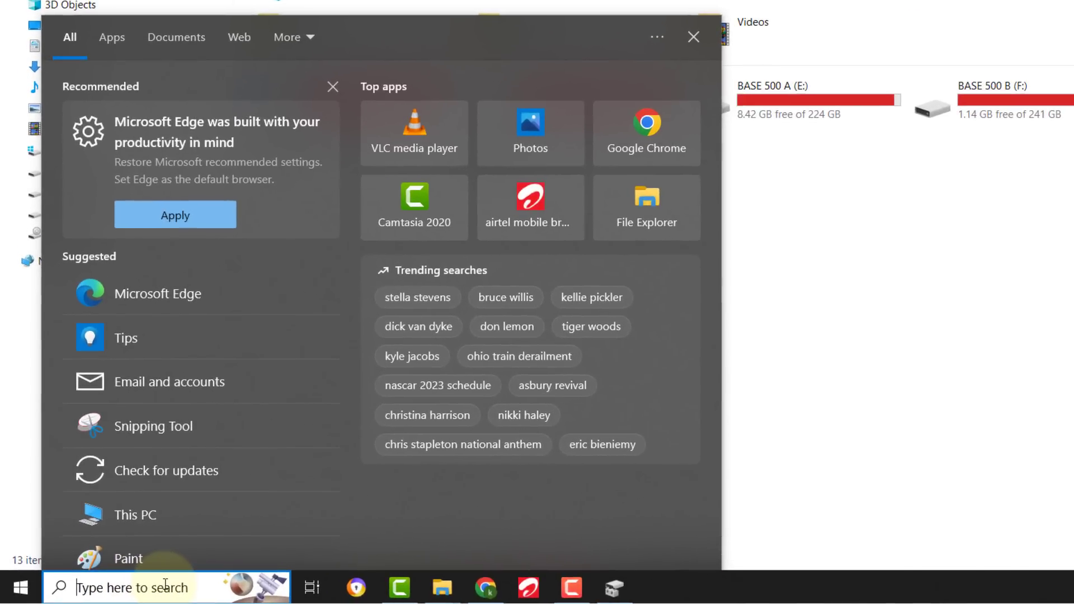
text(form)
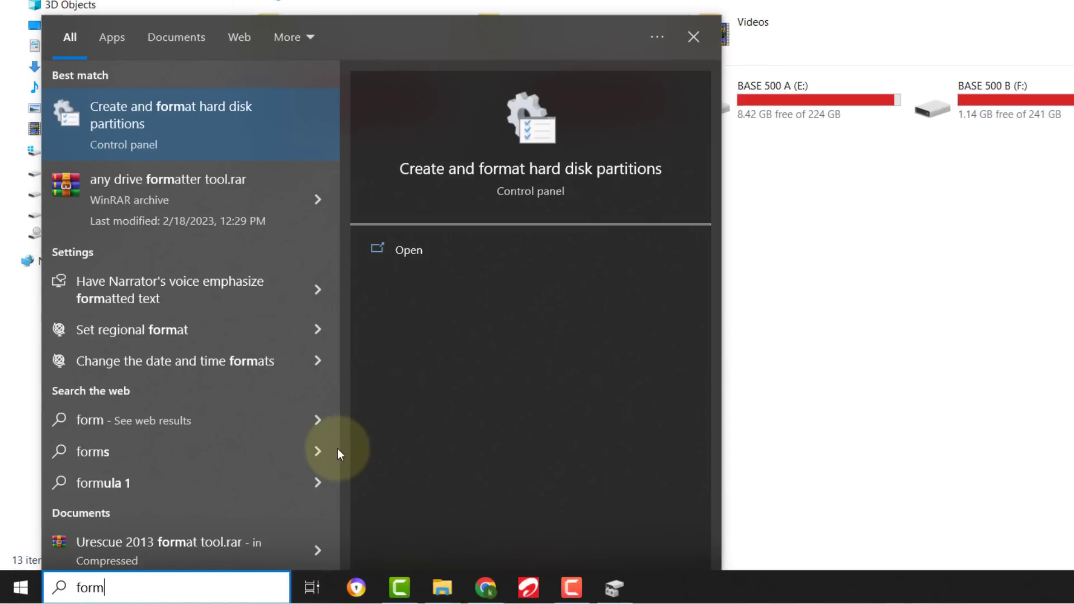
text(at)
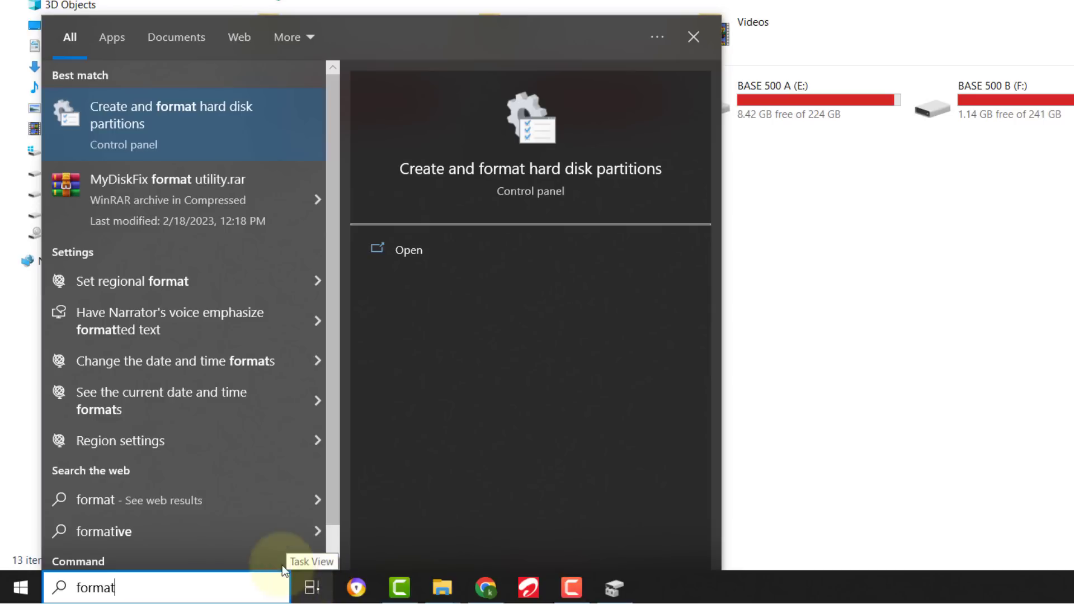
click(154, 109)
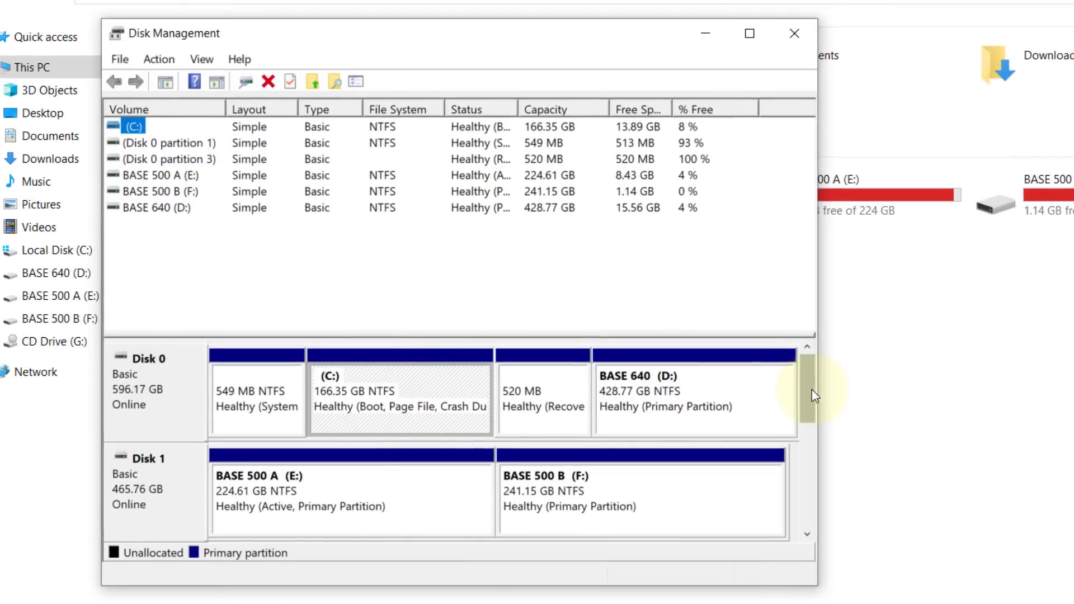
drag(811, 390, 815, 445)
right_click(154, 472)
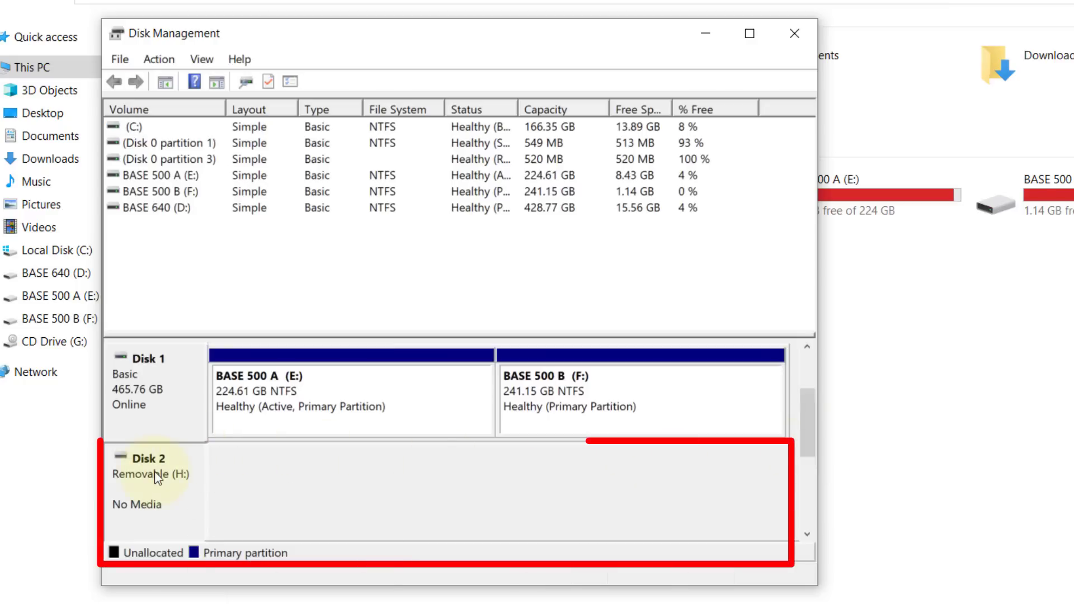
click(263, 487)
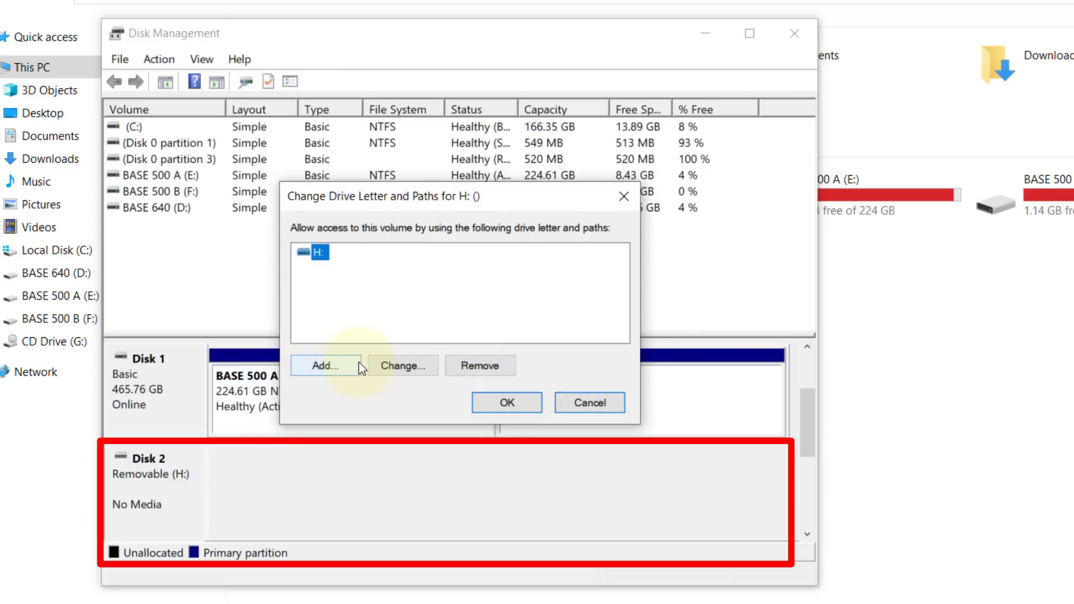
click(521, 400)
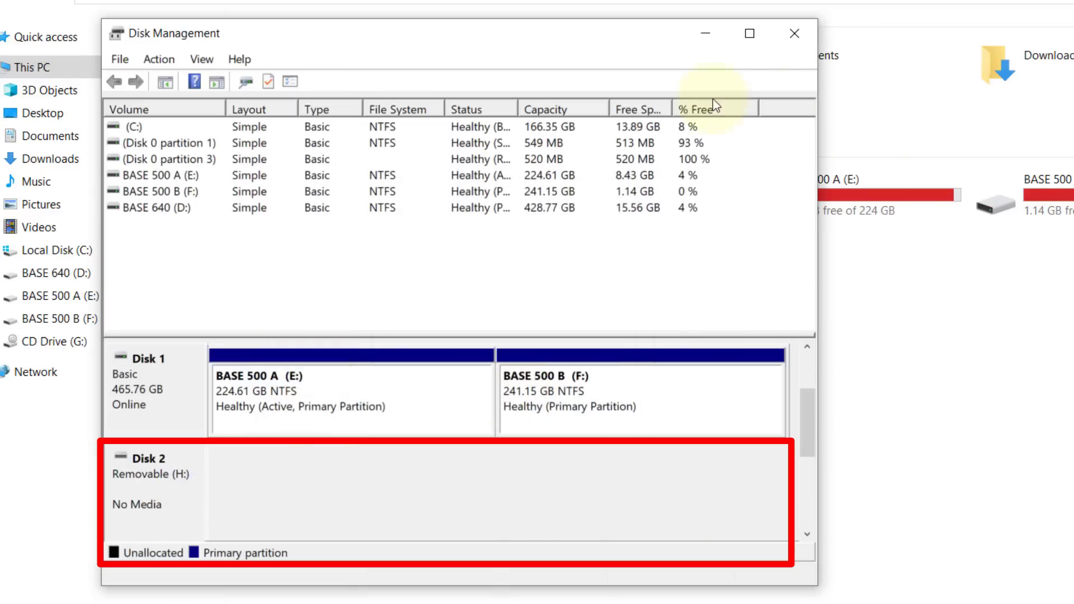
- Launch Command Prompt as administrator from a CMD search
click(137, 580)
text(CMD)
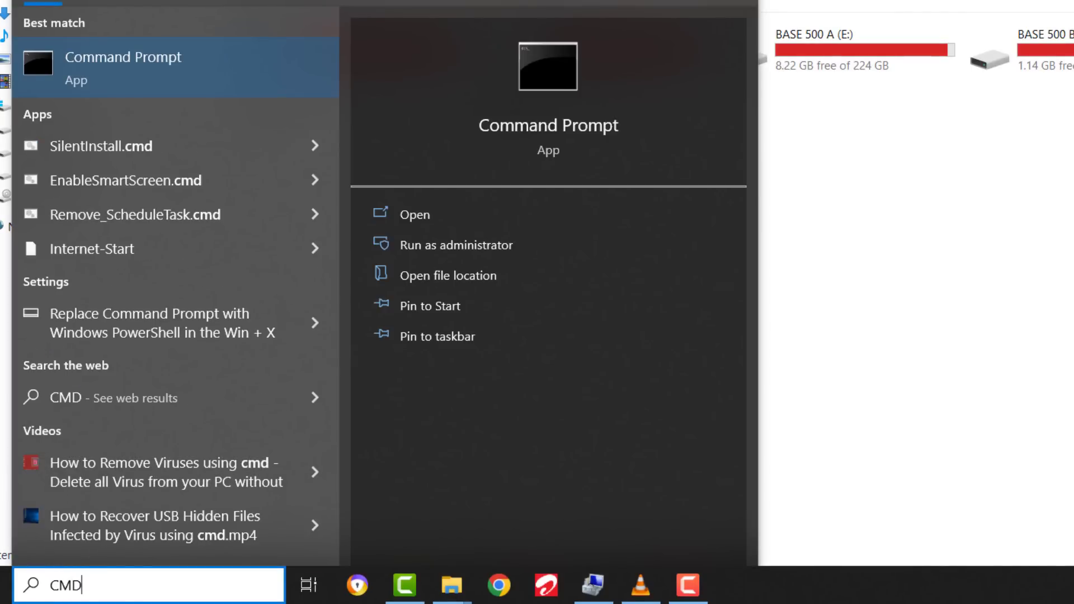
right_click(98, 70)
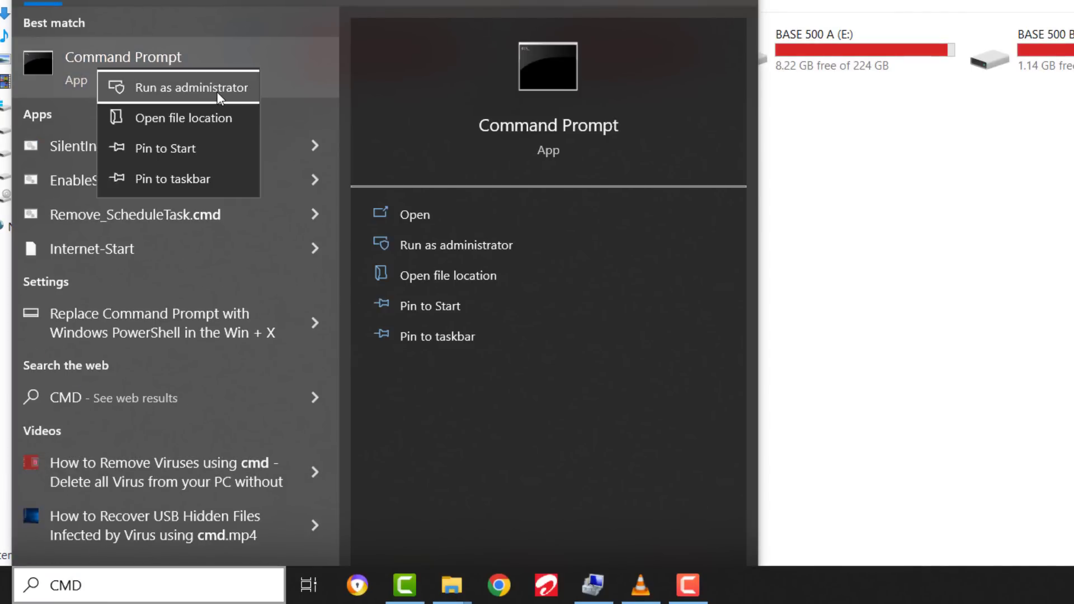
click(148, 86)
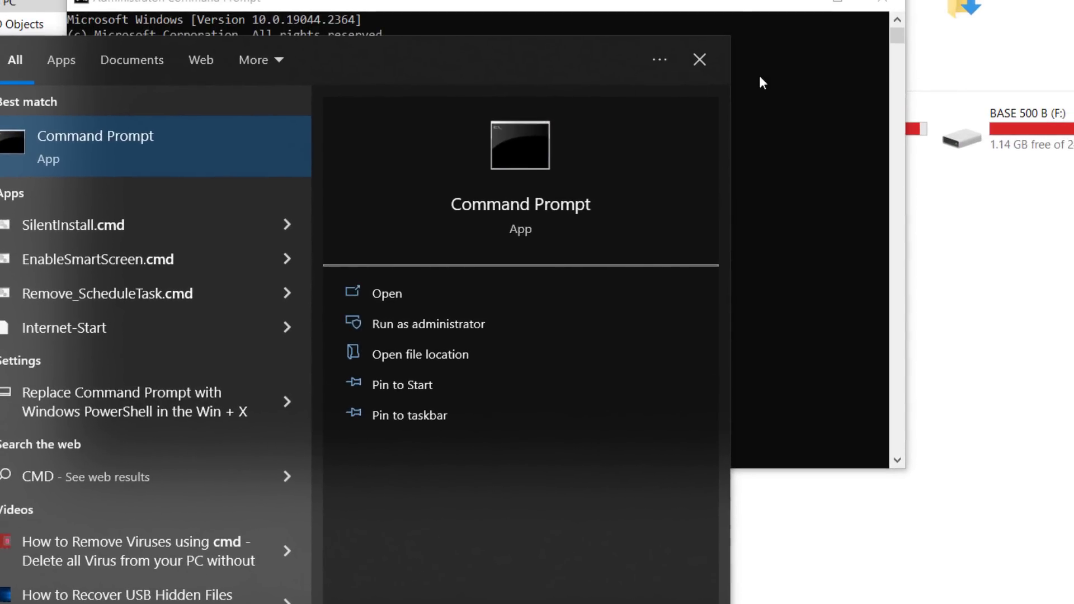
click(762, 78)
click(295, 66)
click(201, 66)
- Start DISKPART and run LIST DISK, showing Disk 2 as No Media with 0 B
text(DIAS)
key(BackSpace)
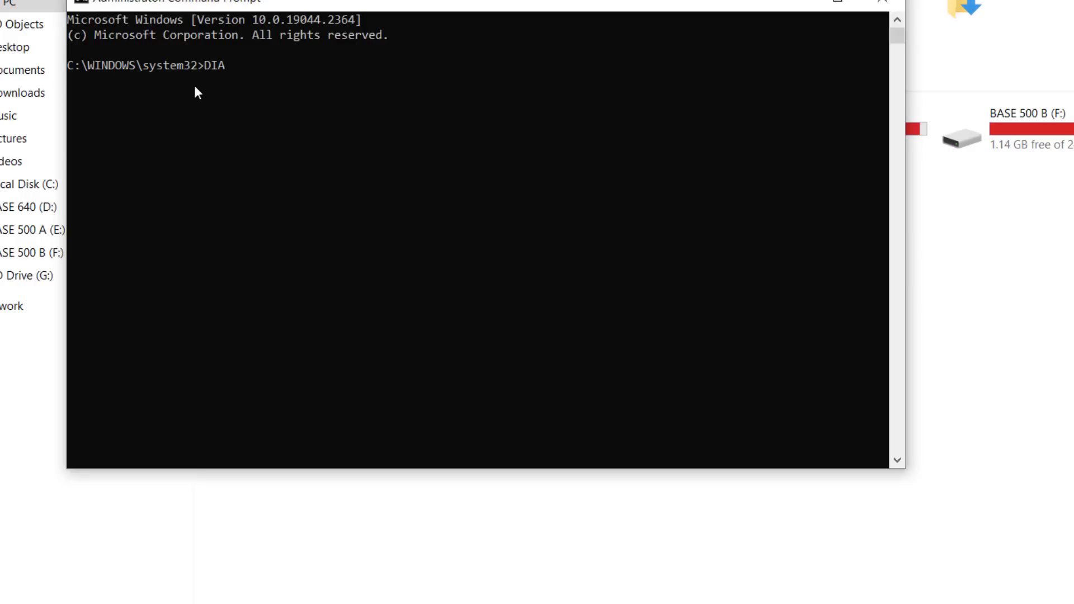
text(KPART)
key(Return)
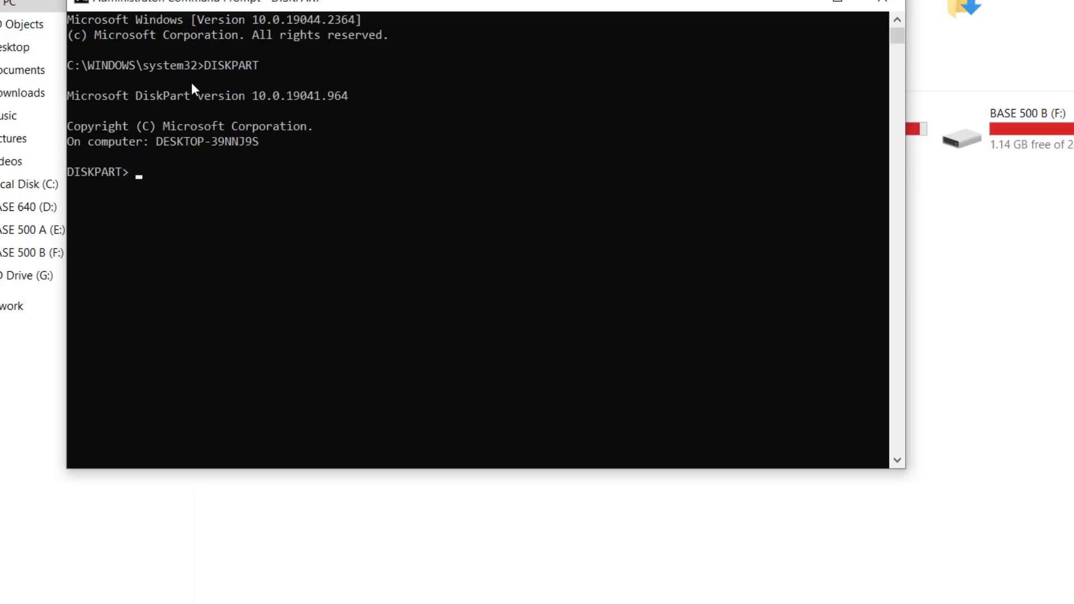
text(LIST DISK)
key(Return)
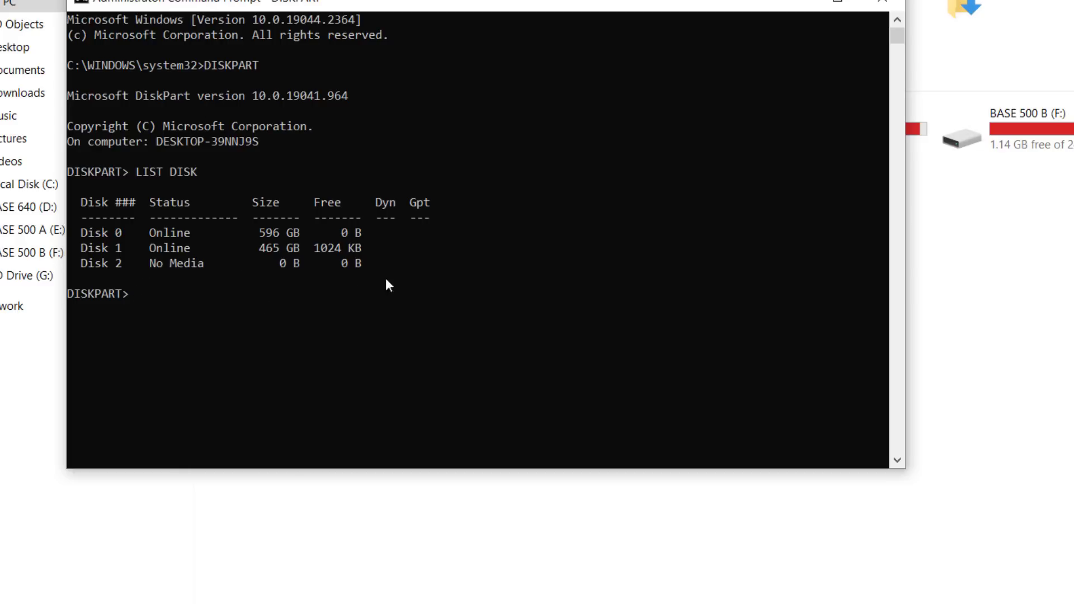
click(384, 144)
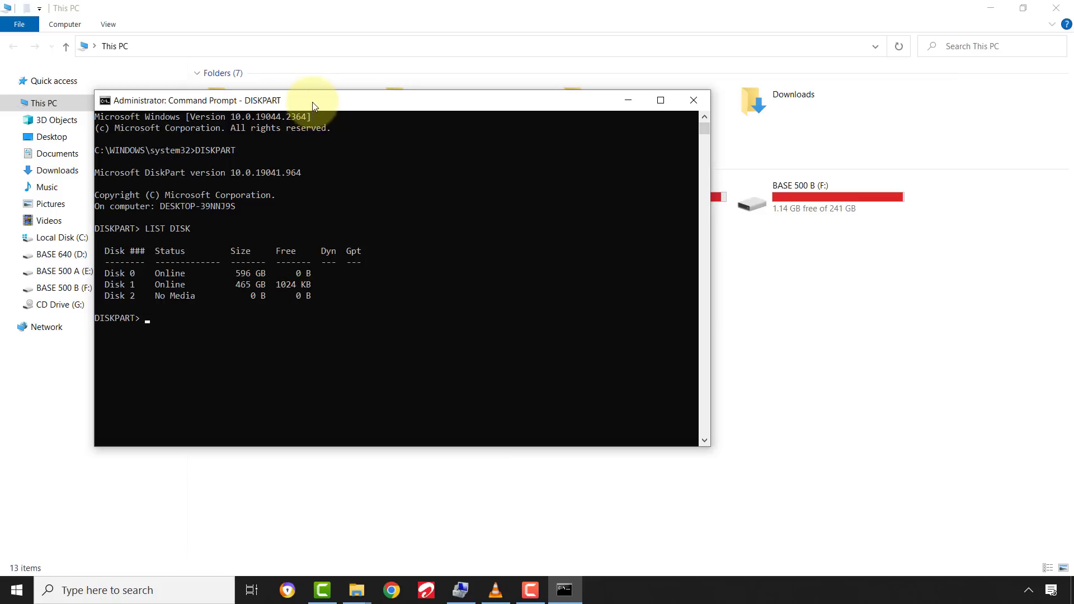
drag(313, 106, 417, 115)
click(136, 585)
text(FORM)
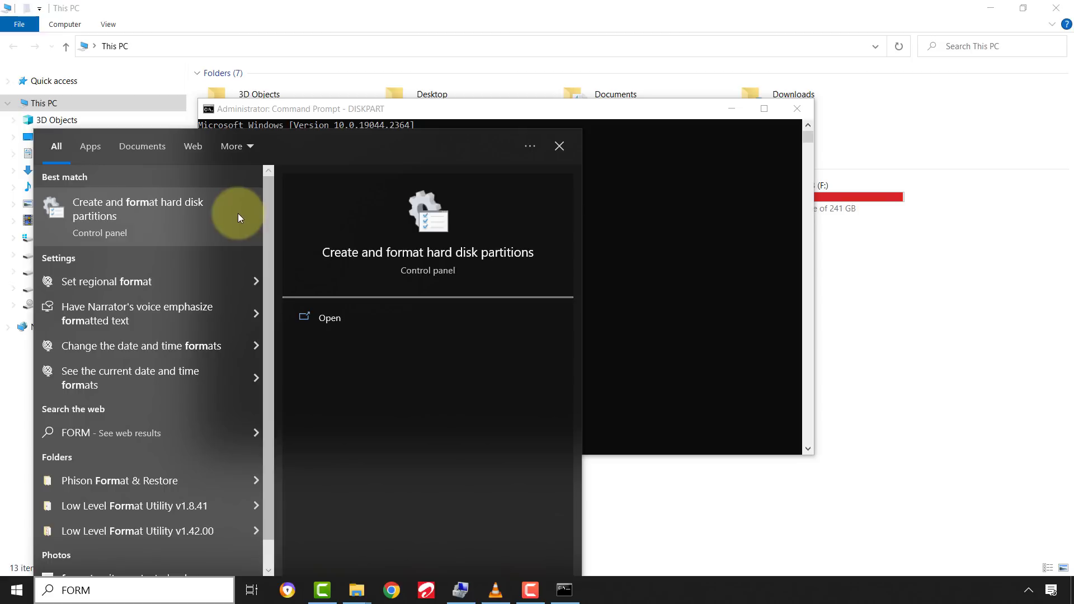
- Reopen Disk Management at Disk 2 and arrange it beside the DiskPart console window
click(237, 213)
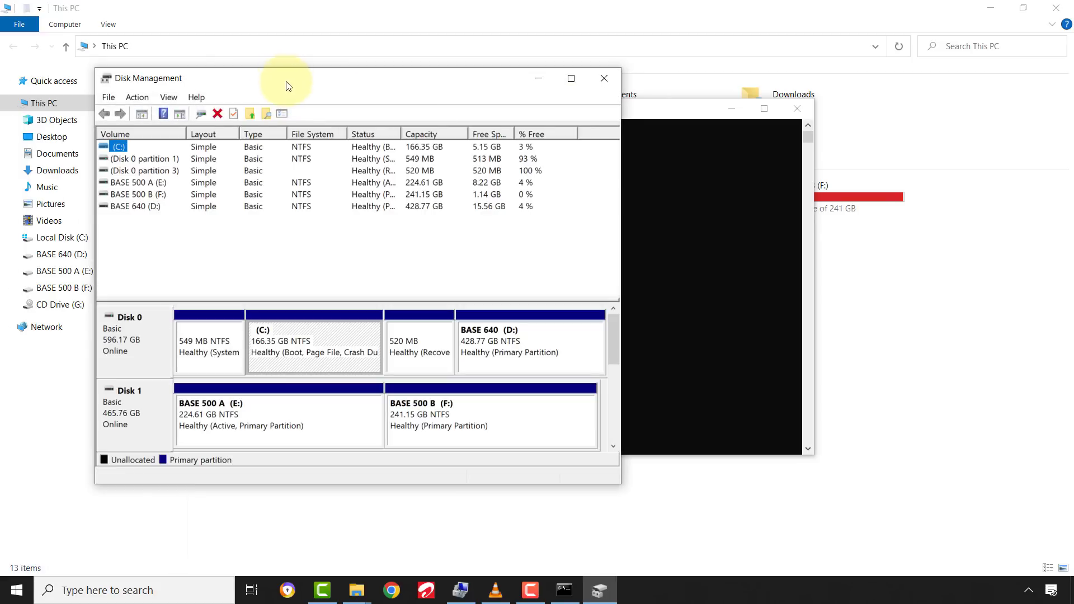
drag(612, 337, 599, 384)
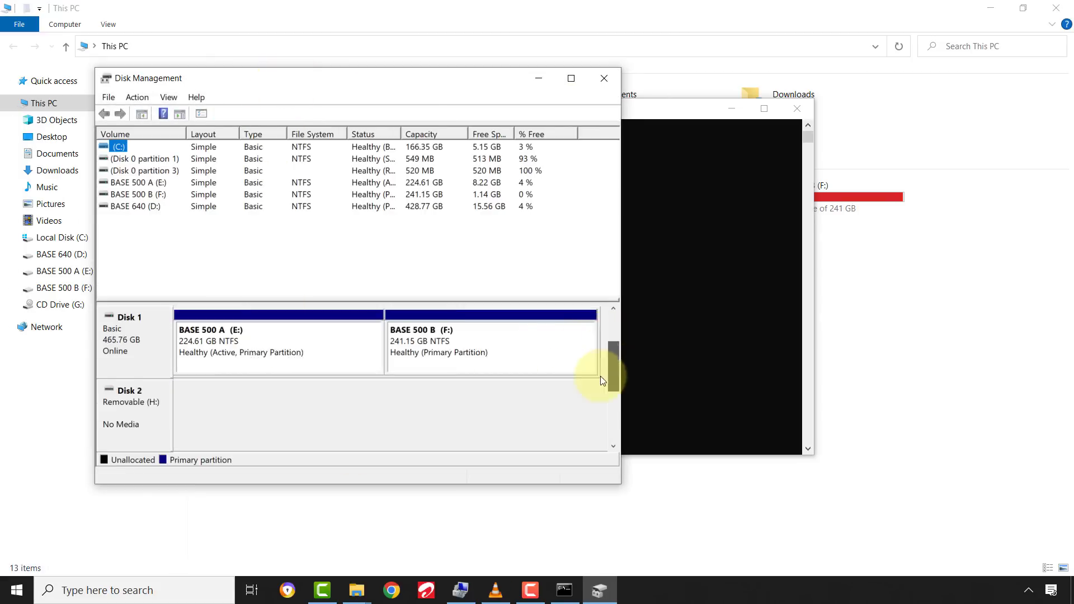
scroll(598, 384, down, 1)
click(148, 340)
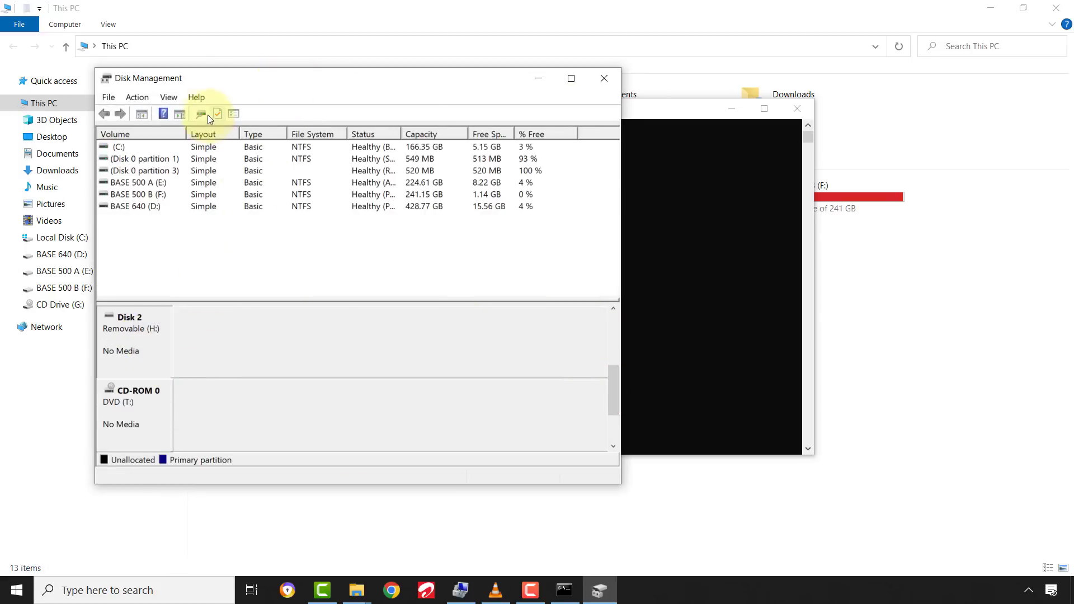
drag(220, 84, 106, 267)
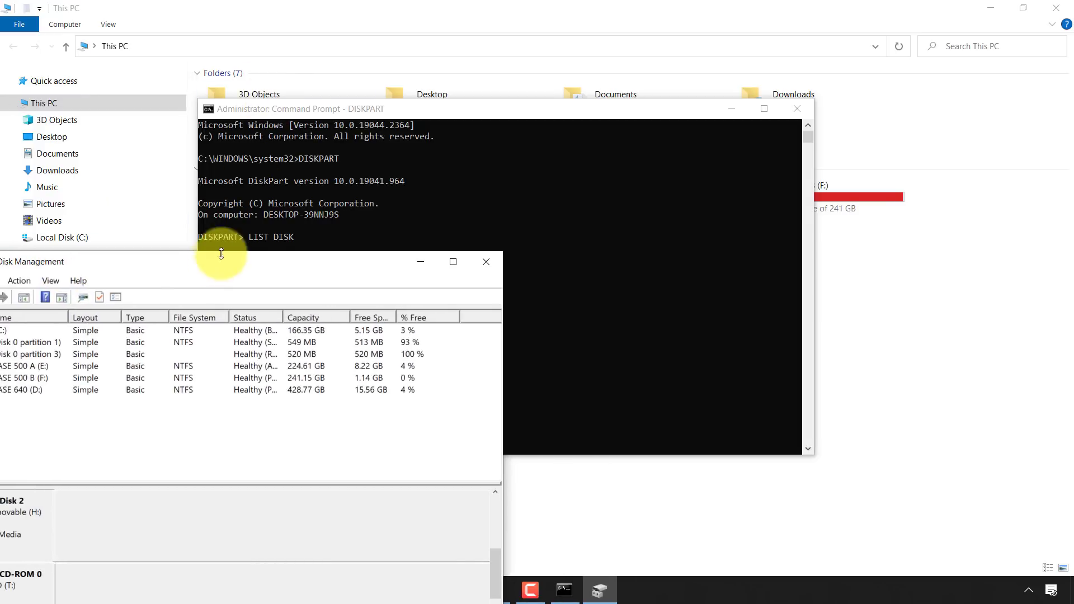
drag(219, 265, 163, 119)
drag(536, 112, 693, 194)
click(259, 145)
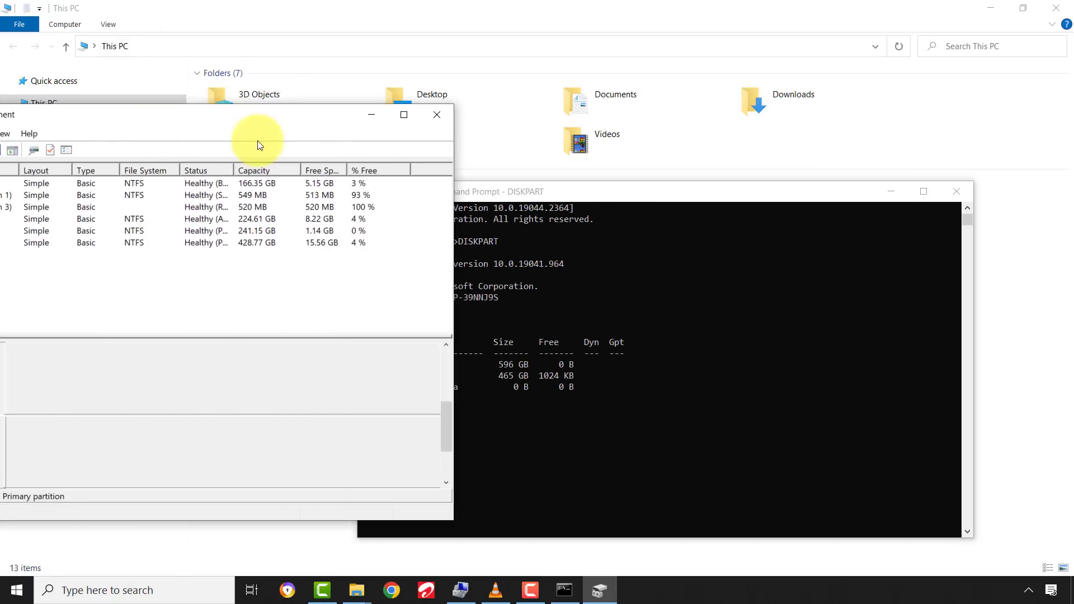
drag(259, 119, 388, 125)
drag(598, 195, 617, 166)
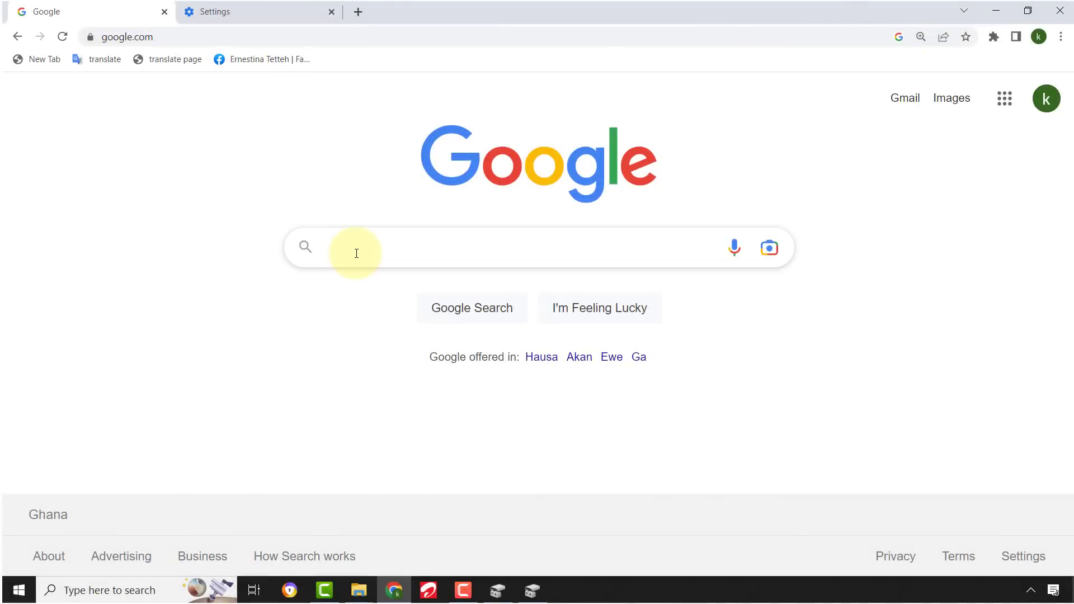
- Search Google for chipgenius and open the ChipGenius download page
click(356, 253)
text(chip ge)
click(356, 286)
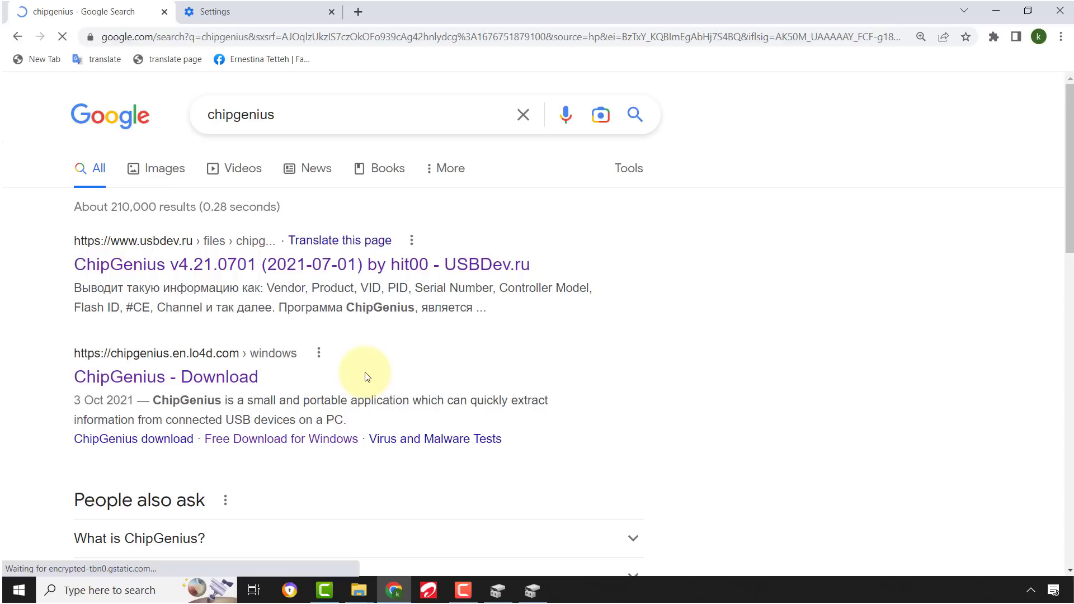
click(134, 382)
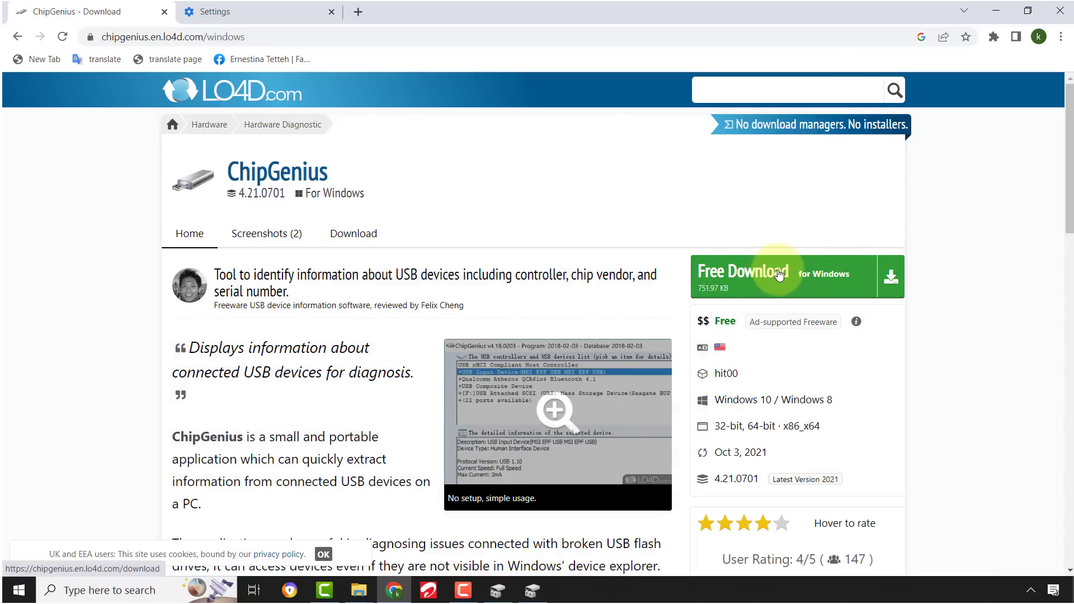
- Download ChipGenius_v4_19_0319.zip from the LO4D.com UK mirror and open the archive
click(781, 274)
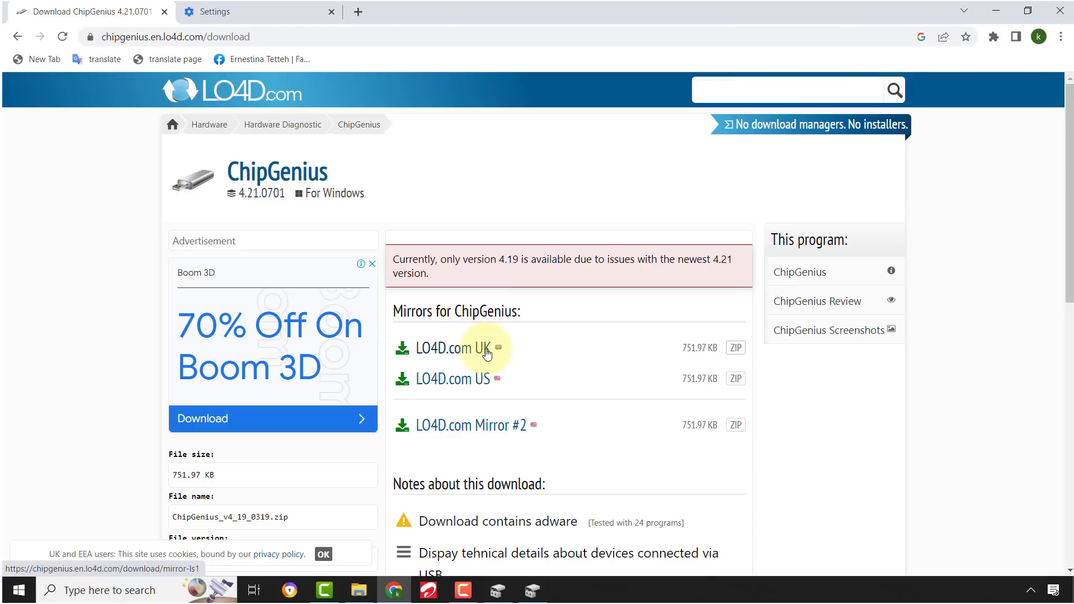
click(488, 353)
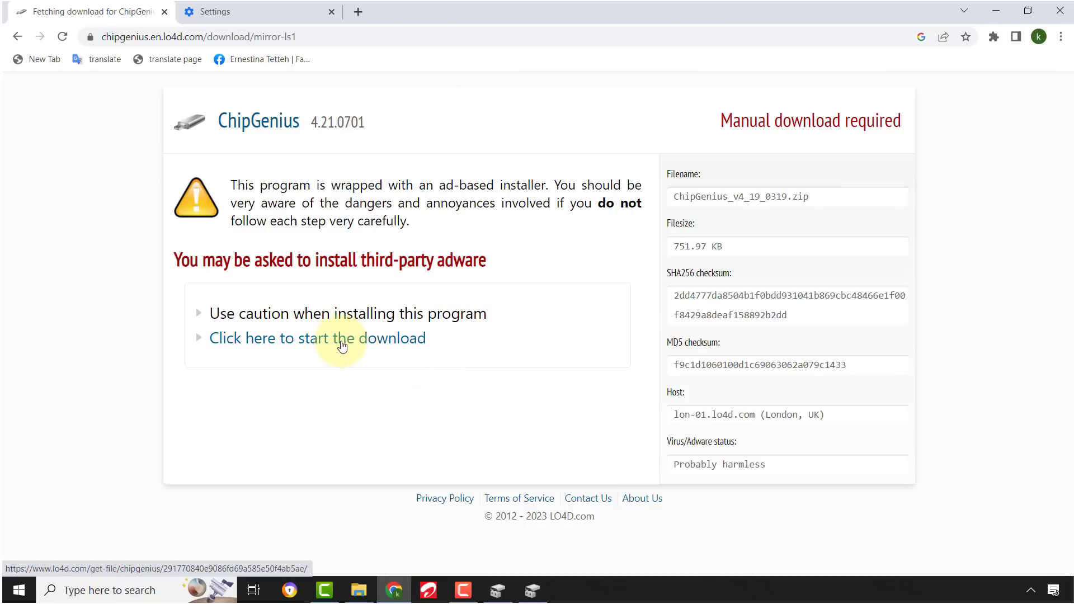
click(342, 341)
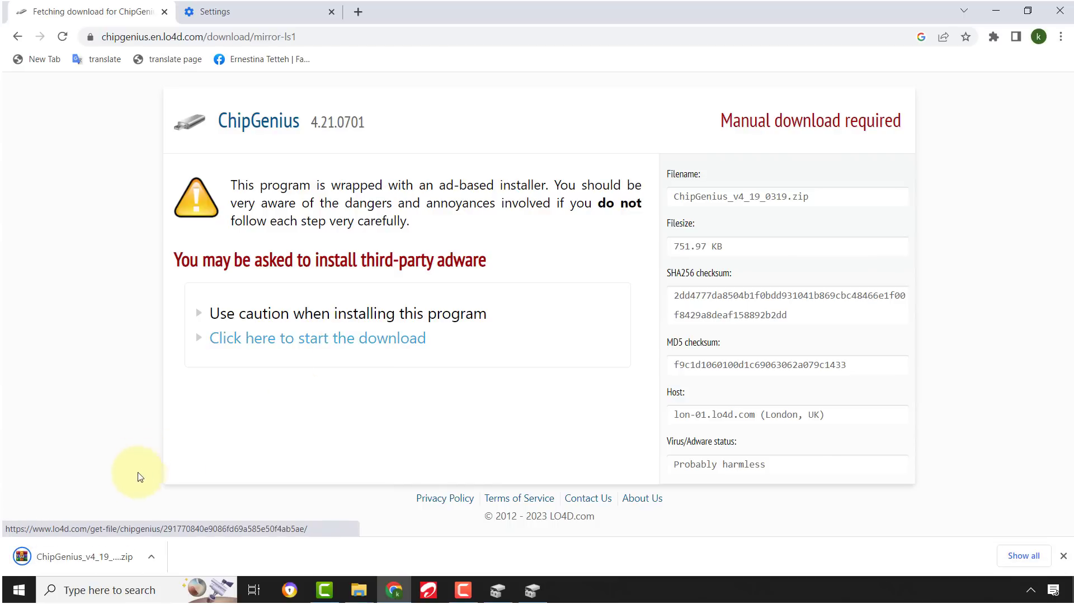
click(91, 557)
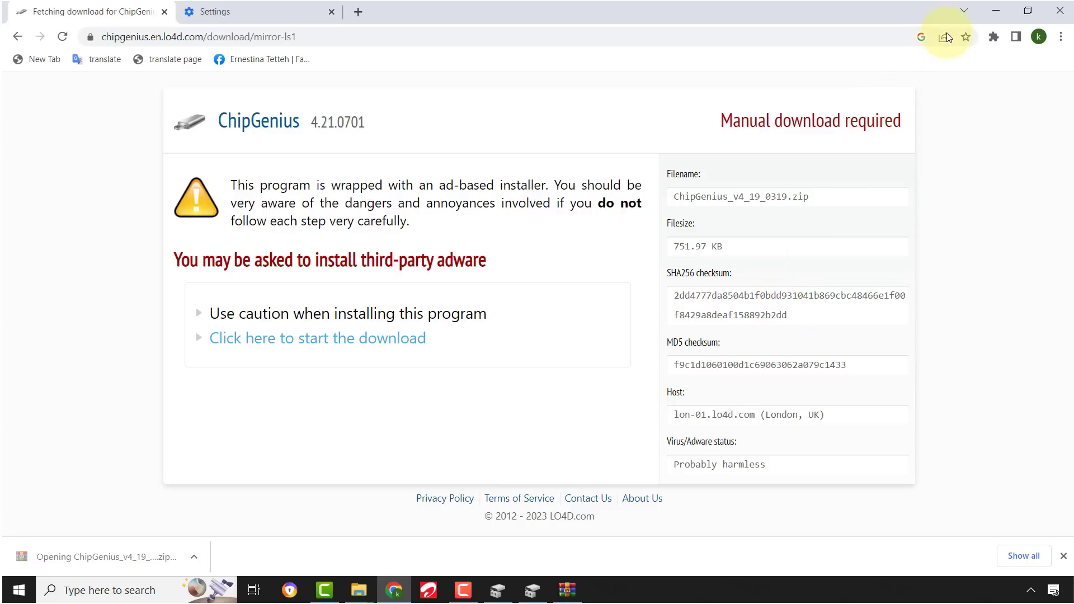
- Dismiss the WinRAR licence reminder and open the extracted ChipGenius folder to its program files
click(998, 13)
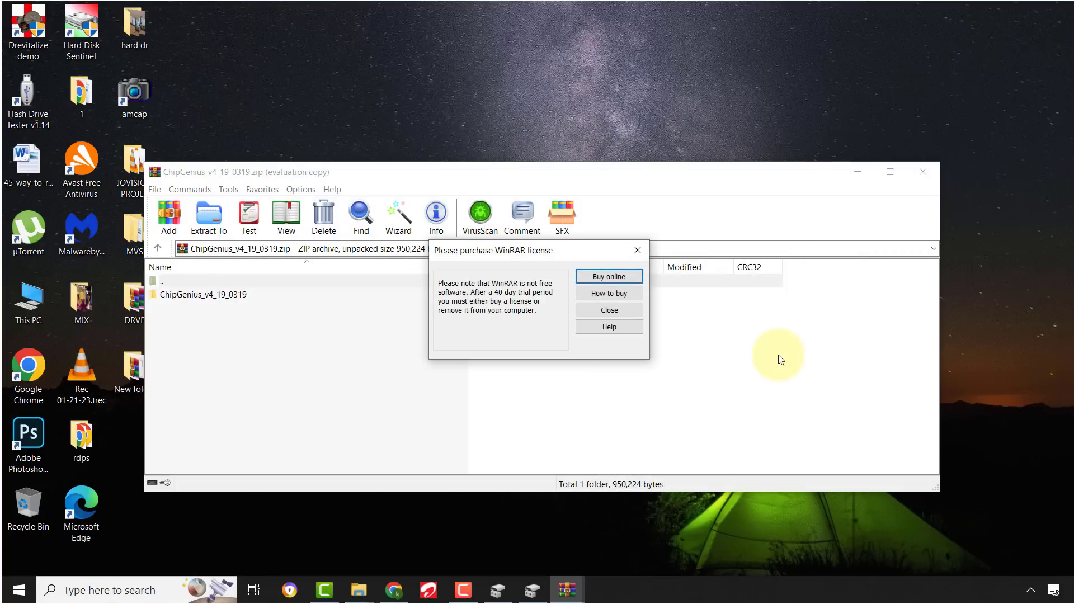
click(221, 298)
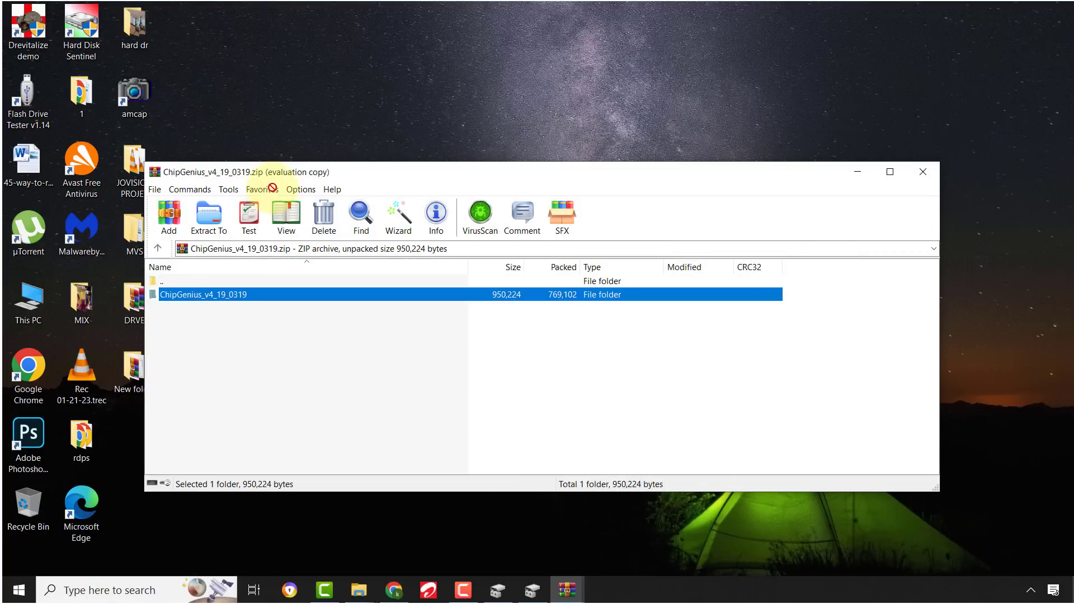
click(377, 123)
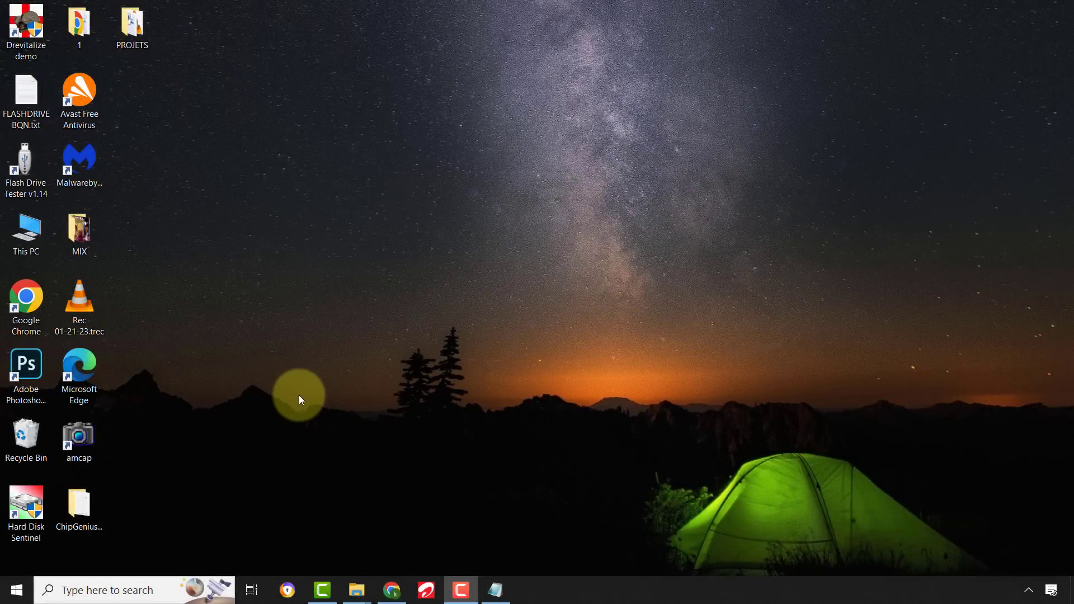
click(86, 508)
double_click(86, 507)
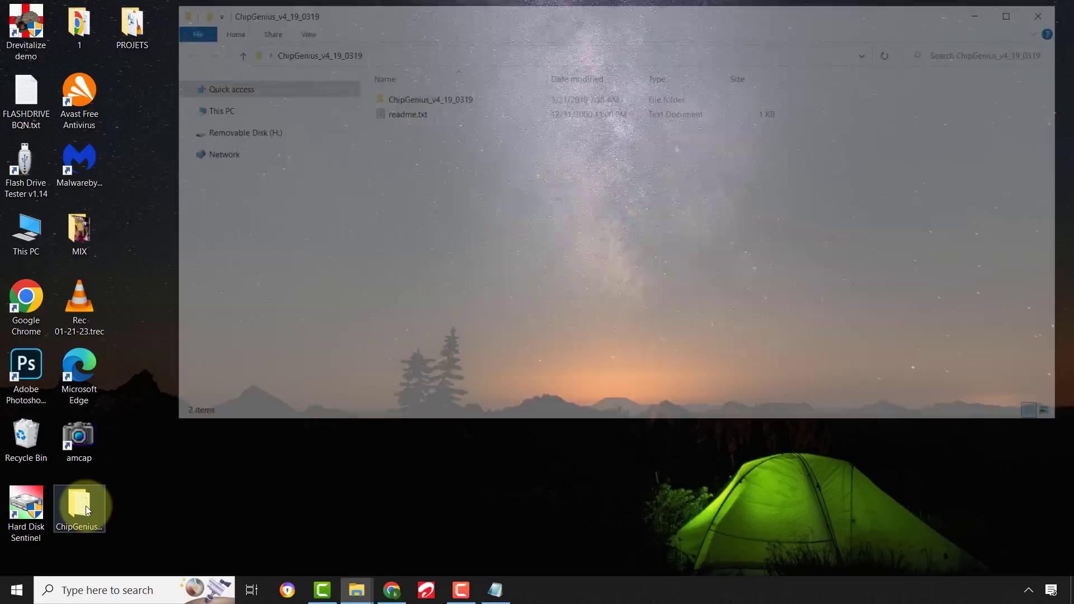
double_click(433, 96)
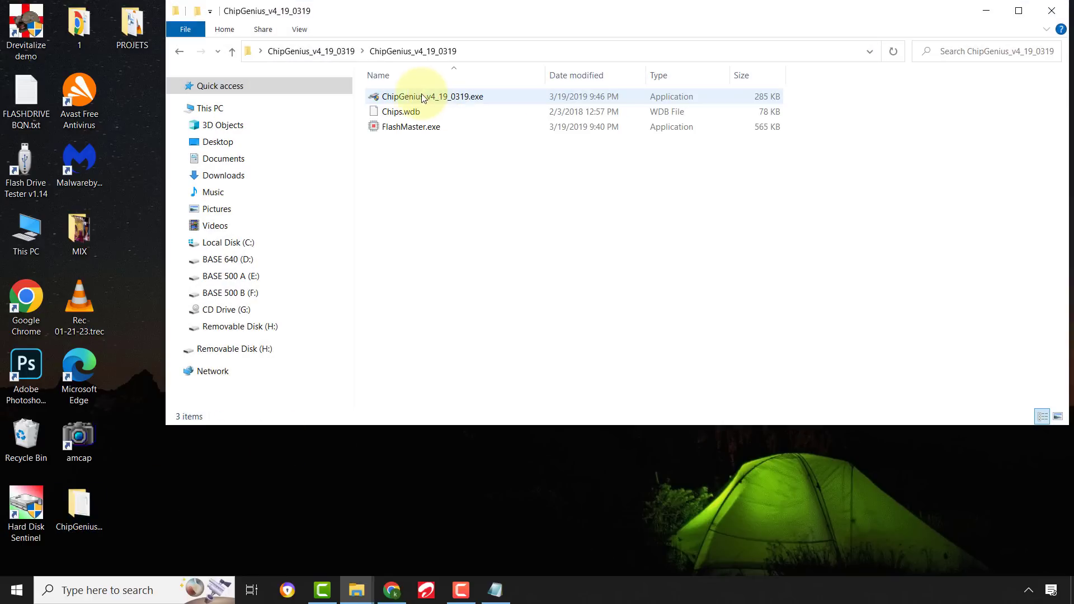
- Run ChipGenius_v4_19_0319.exe and copy the Generic Flash Disk's controller and flash details to the clipboard
double_click(395, 95)
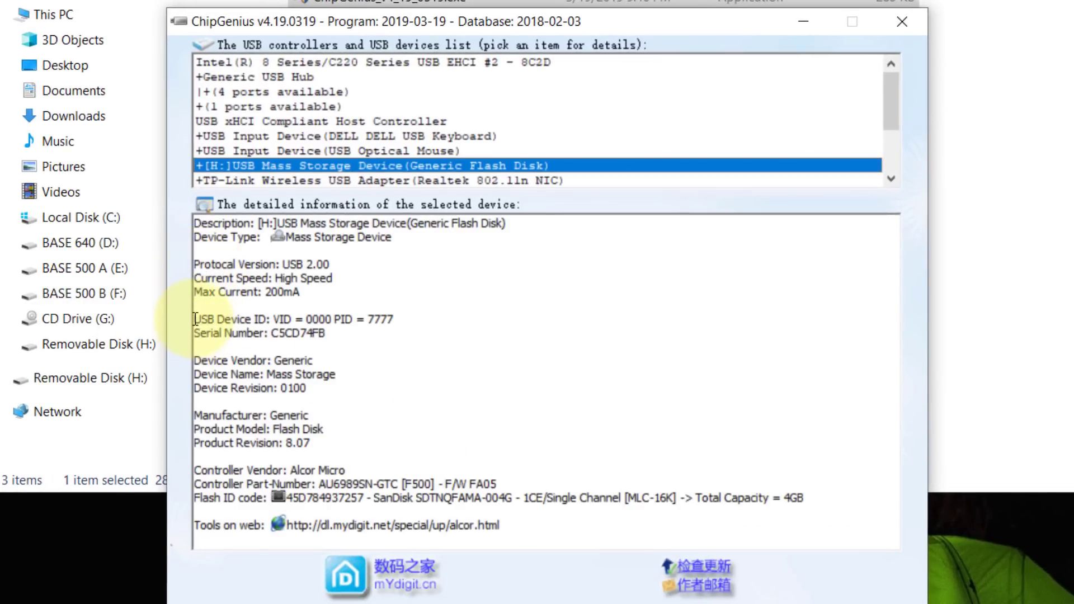
drag(194, 319, 795, 506)
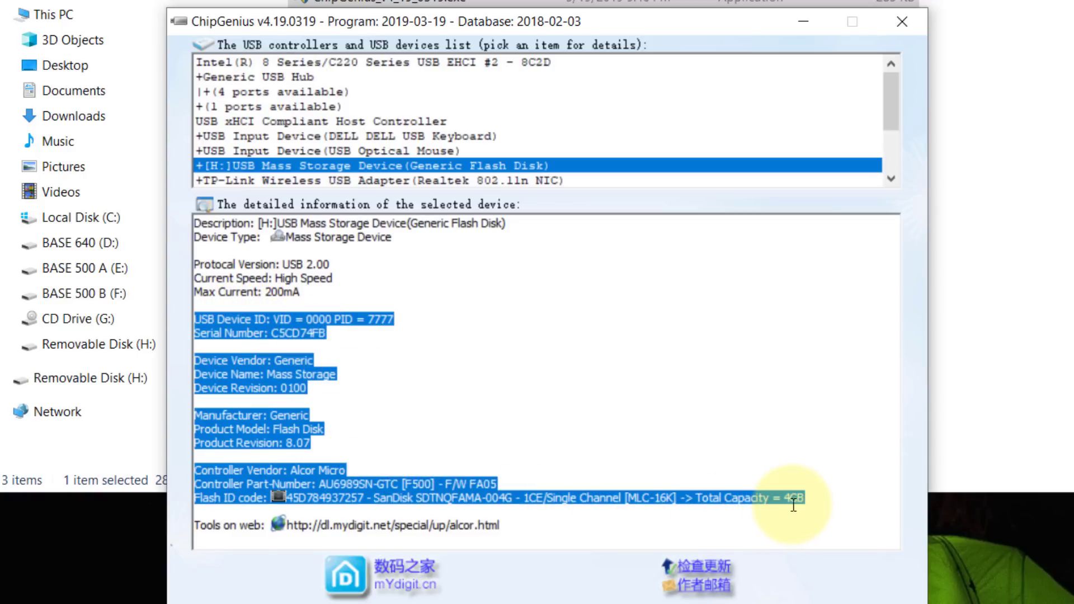
click(272, 431)
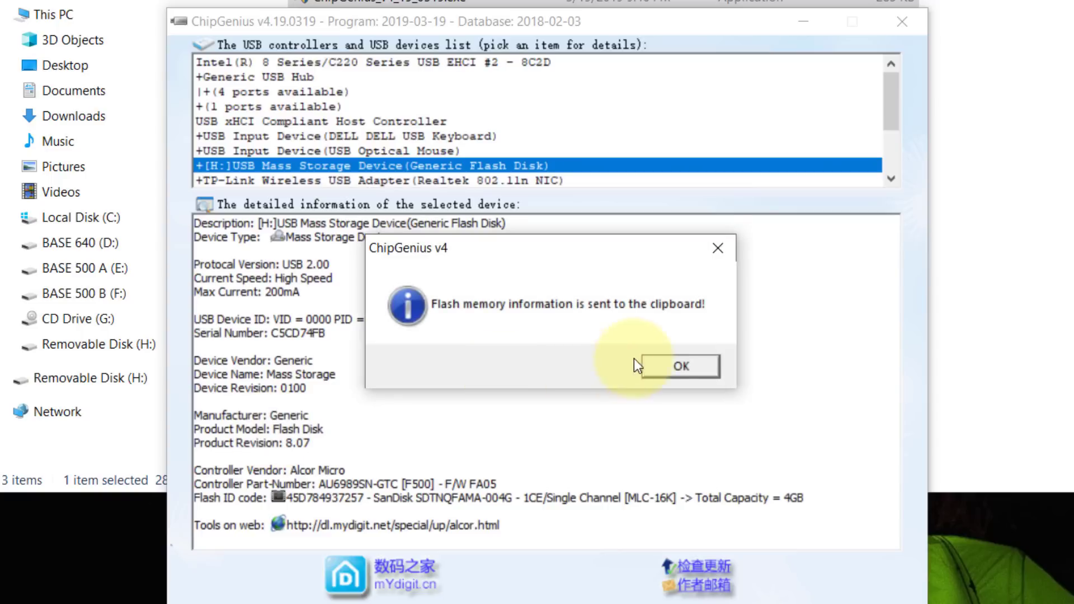
- Create a New Text Document on the desktop and paste the ChipGenius report into it
click(696, 375)
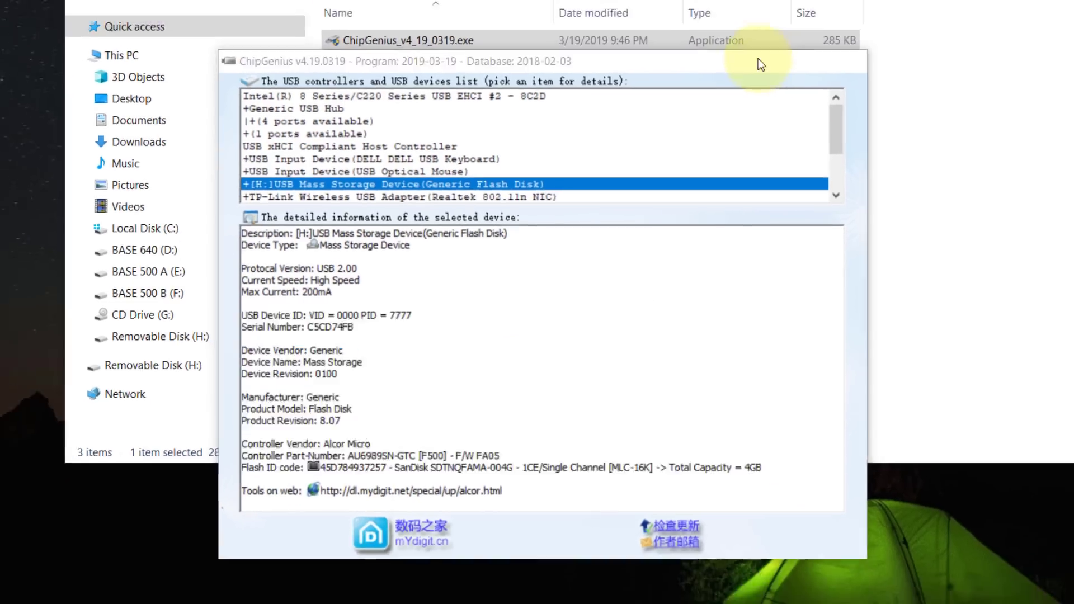
click(828, 60)
click(983, 14)
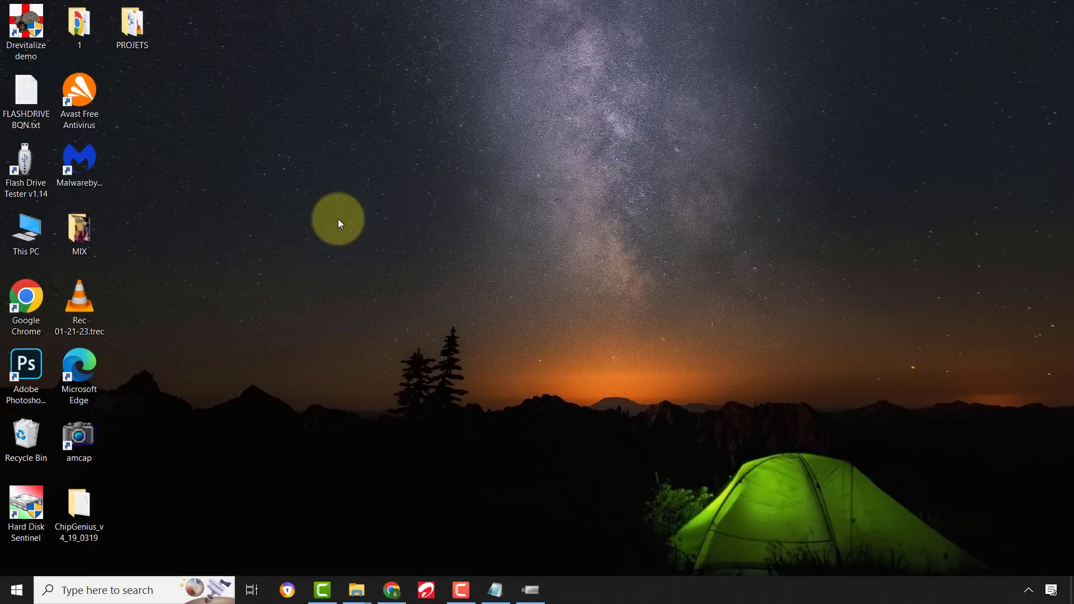
right_click(338, 220)
mouse_move(381, 384)
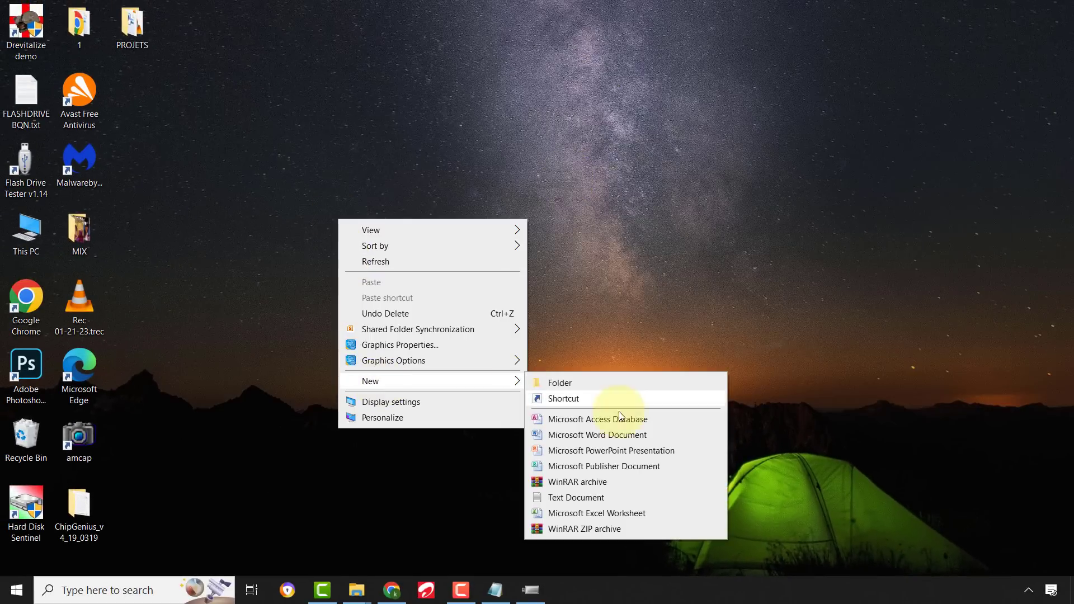
click(578, 499)
key(Return)
double_click(142, 111)
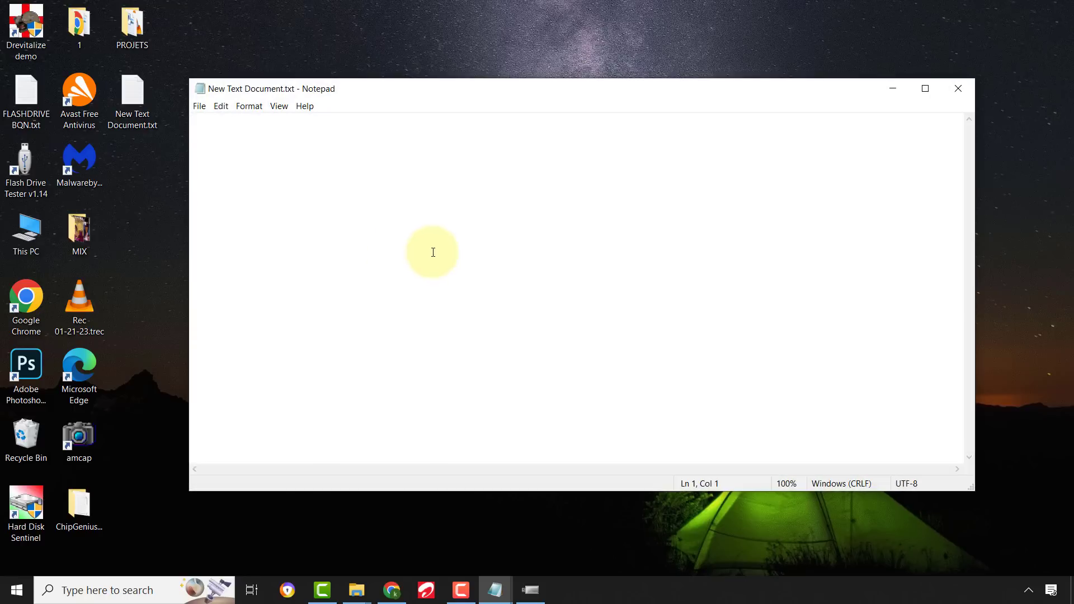
right_click(425, 236)
click(465, 289)
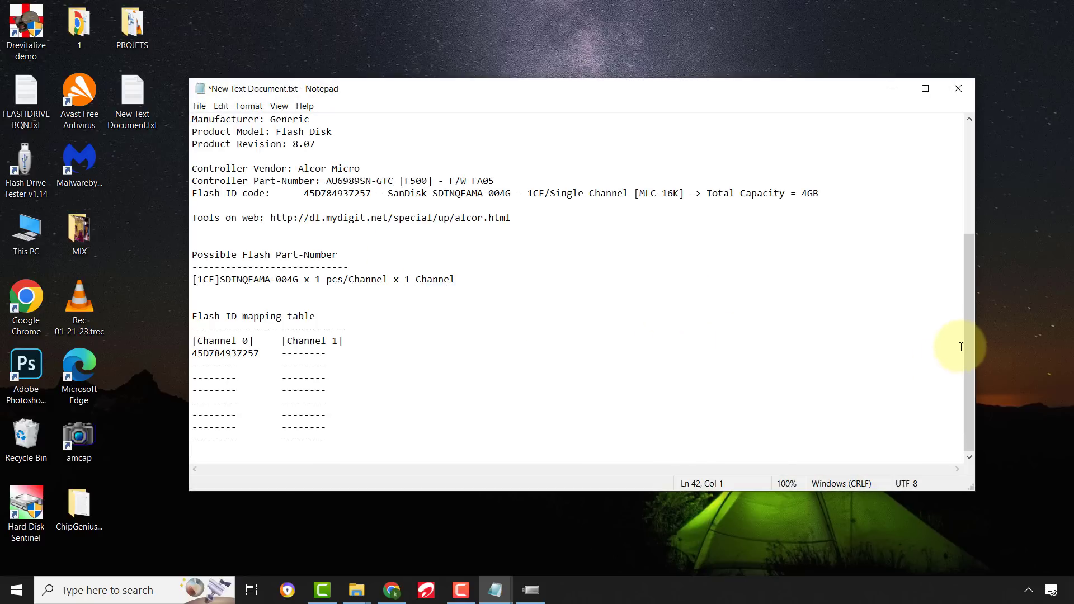
- Copy the controller part number AU6989SN-GTC [F500] - F/W FA05 from the report
drag(968, 338, 979, 230)
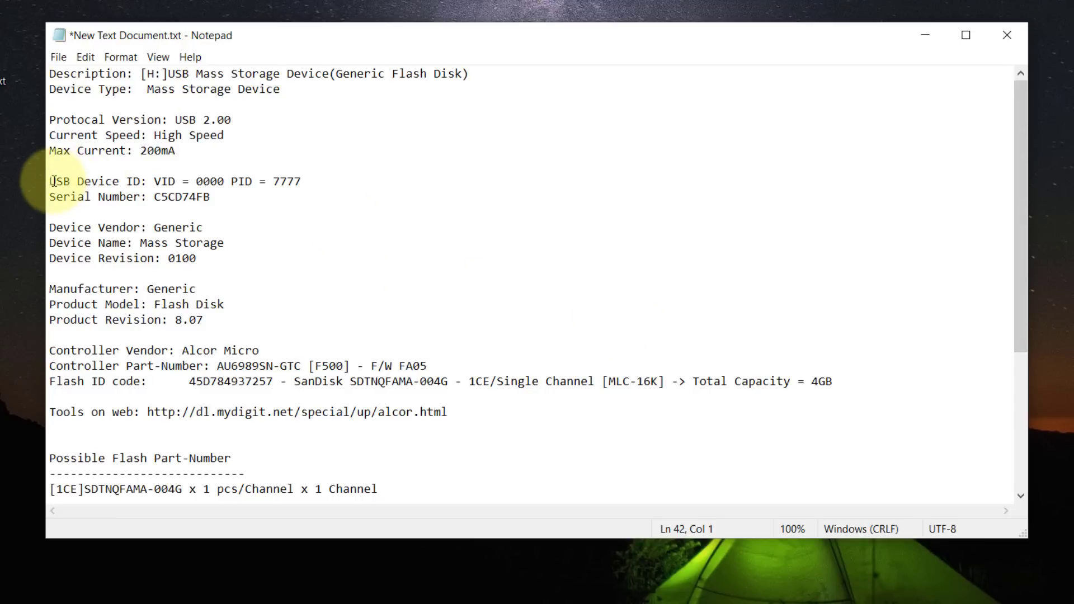
drag(52, 181, 306, 175)
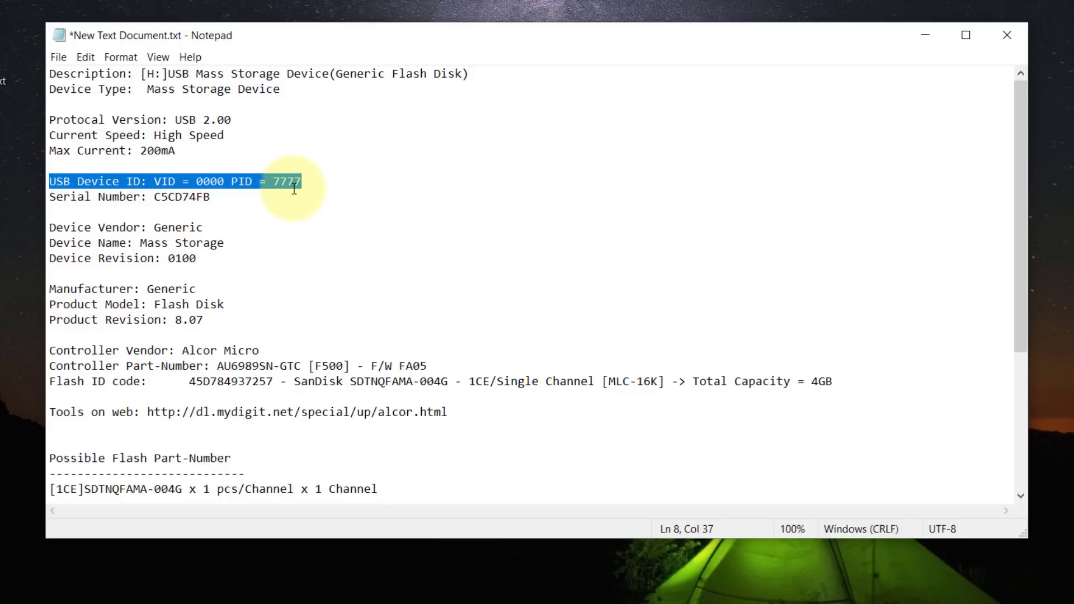
click(431, 272)
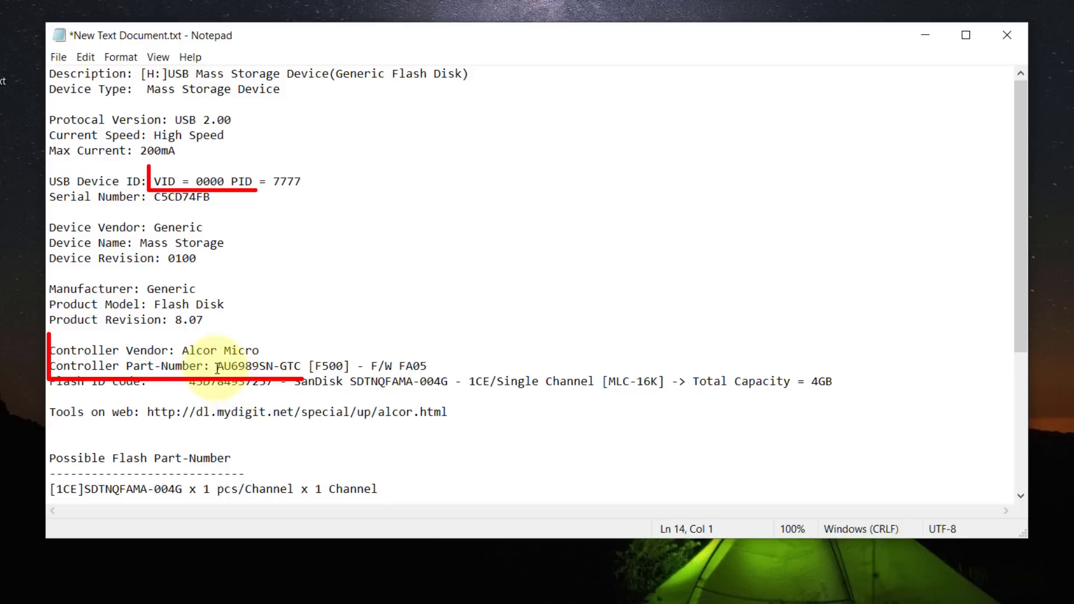
drag(218, 366, 423, 368)
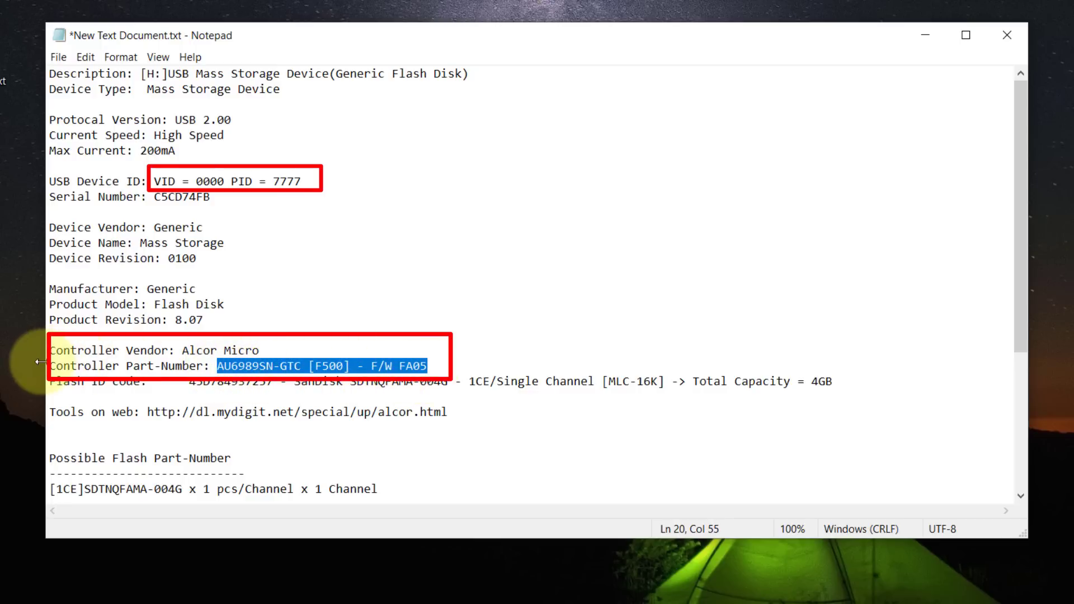
drag(42, 366, 411, 362)
click(490, 340)
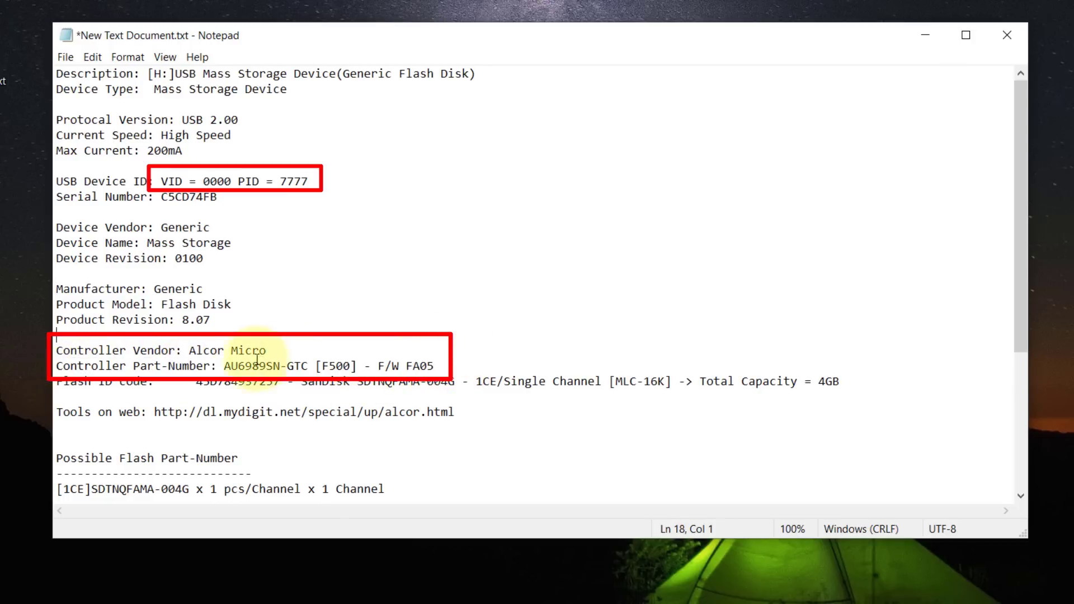
drag(222, 367, 425, 367)
right_click(410, 368)
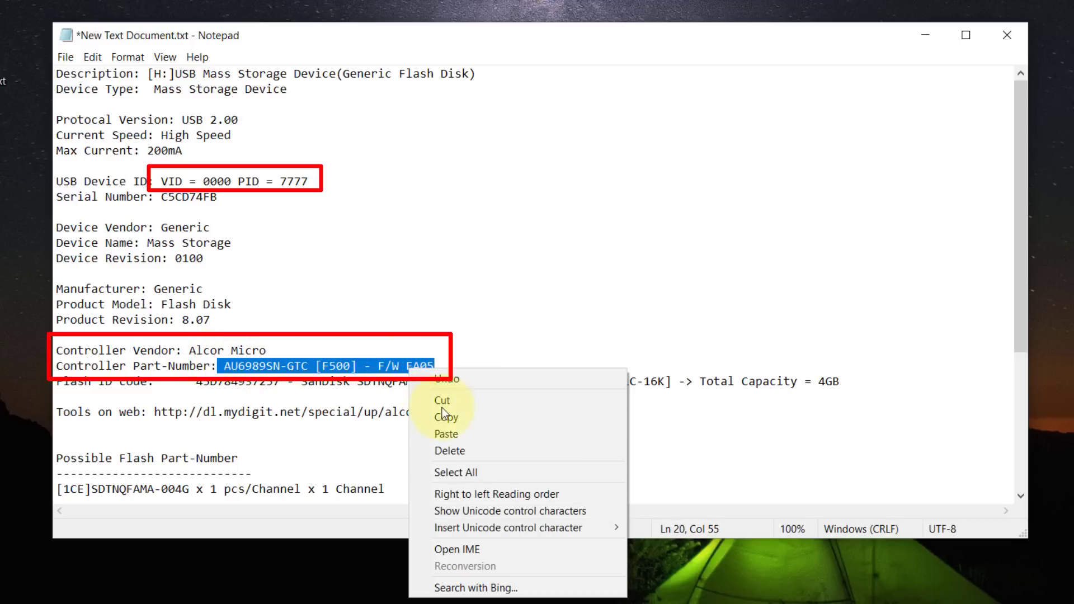
click(430, 417)
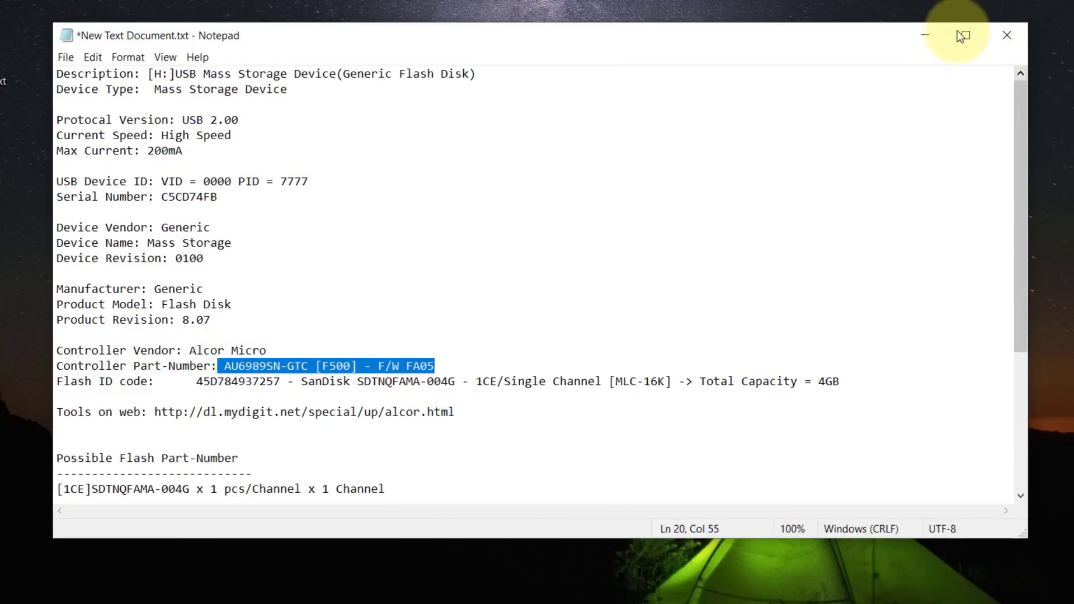
- Search Google for the pasted part number AU6989SN-GTC [F500] - F/W FA05
click(925, 35)
click(392, 590)
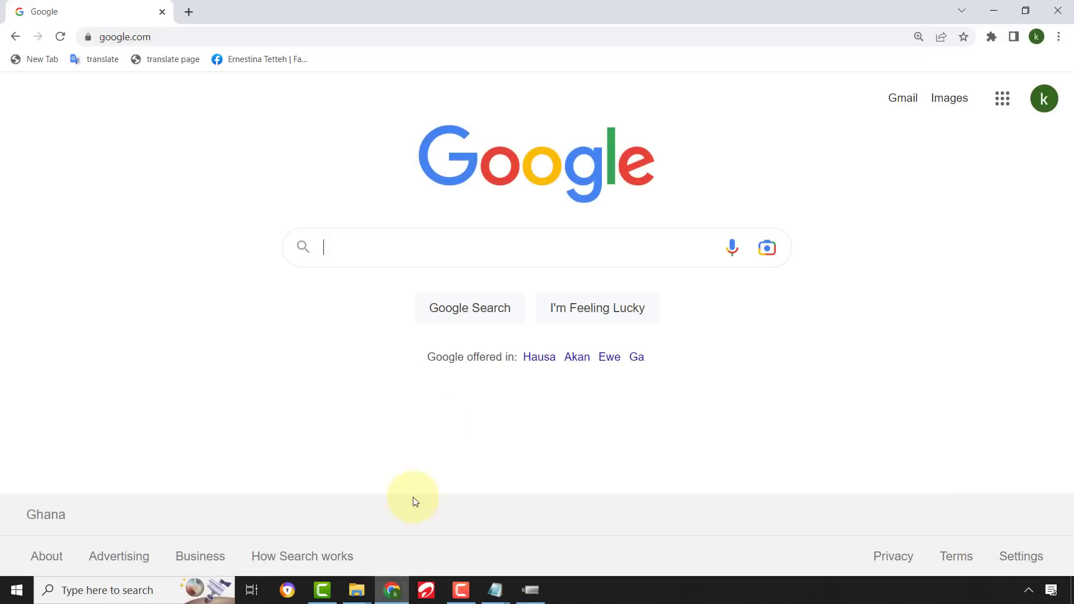
click(362, 247)
right_click(362, 247)
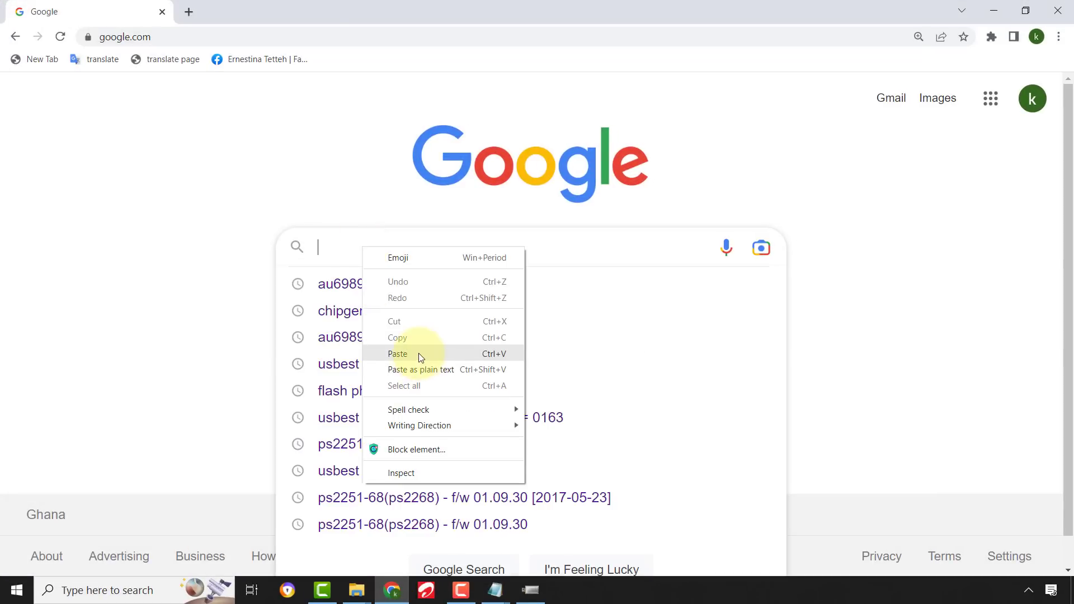
click(420, 355)
key(Return)
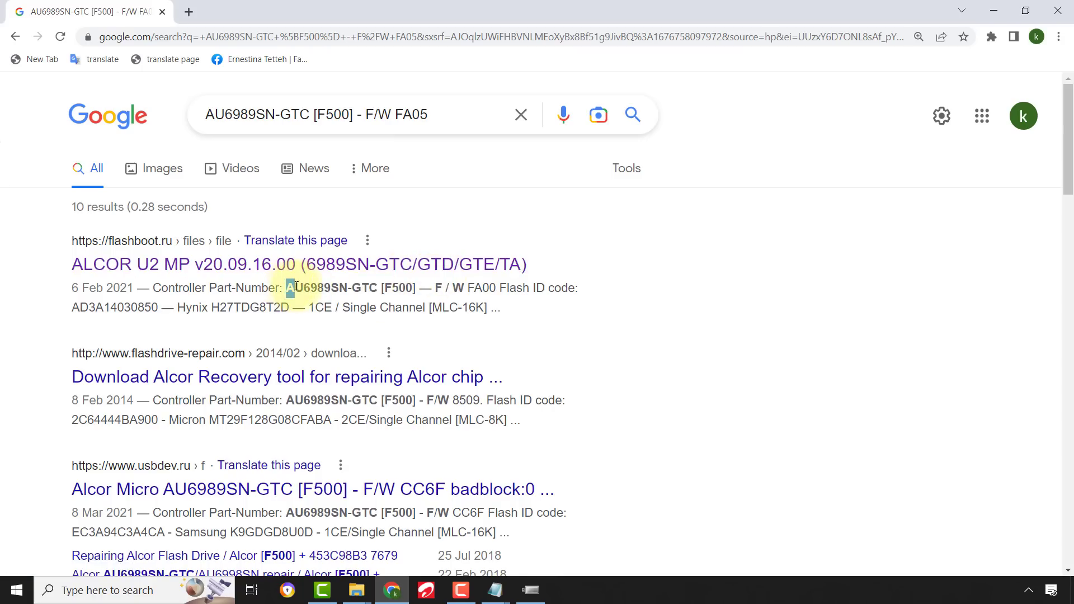
drag(298, 287, 417, 289)
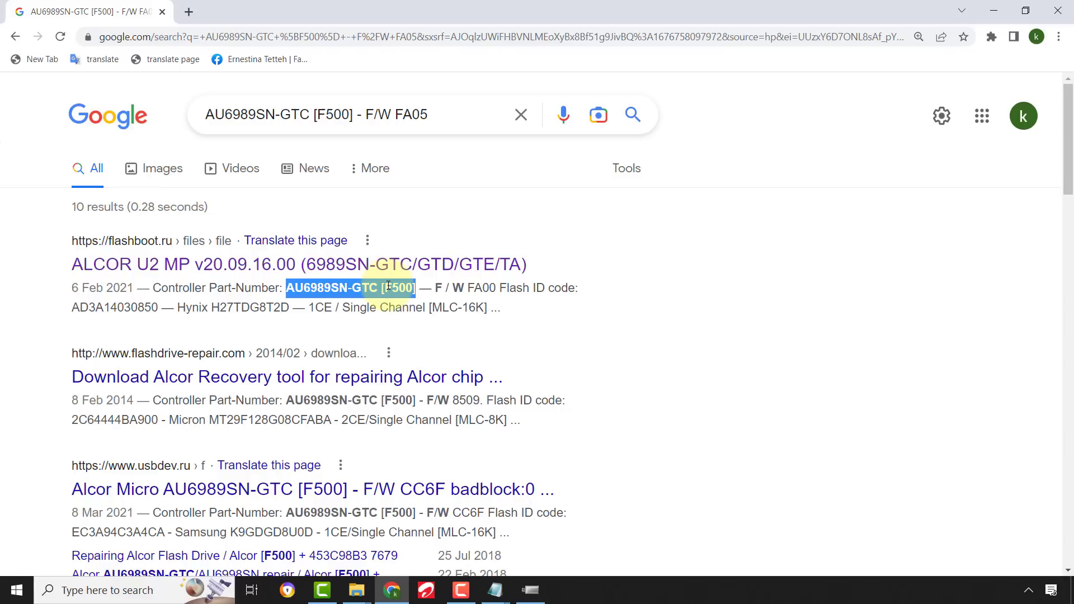
click(556, 255)
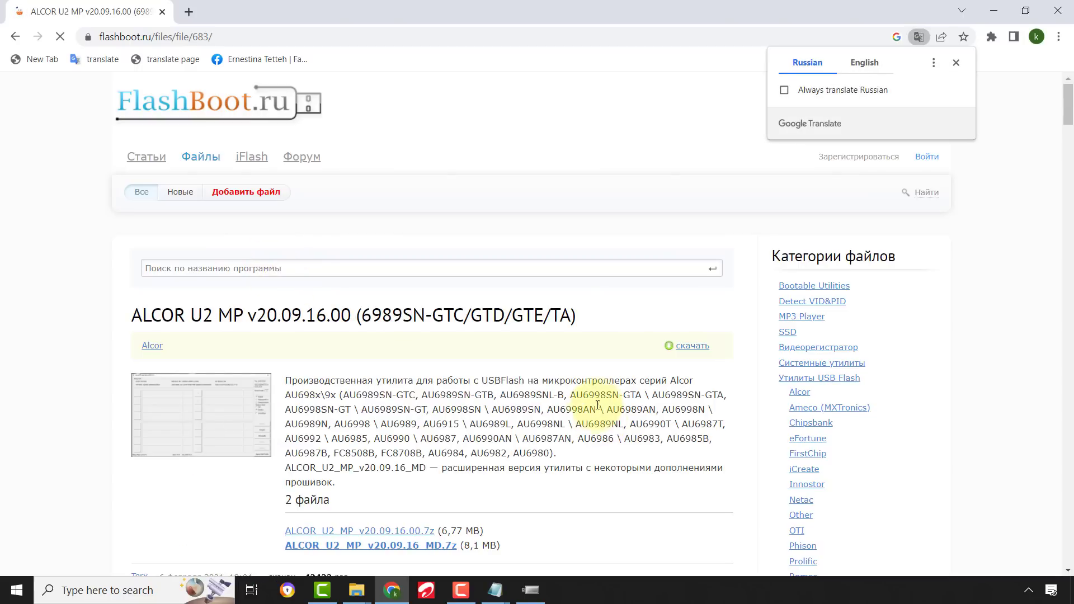
- Translate the page to English and download ALCOR_U2_MP_v20.09.16_MD.7z and ALCOR_U2_MP_v20.09.16.00.7z
click(865, 63)
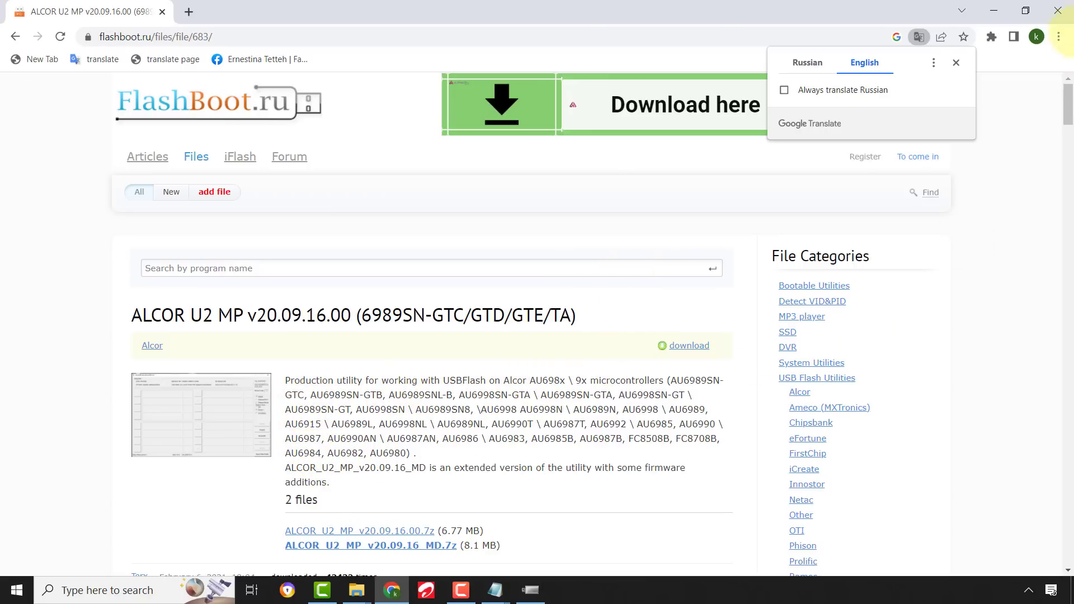
drag(1070, 107, 1057, 124)
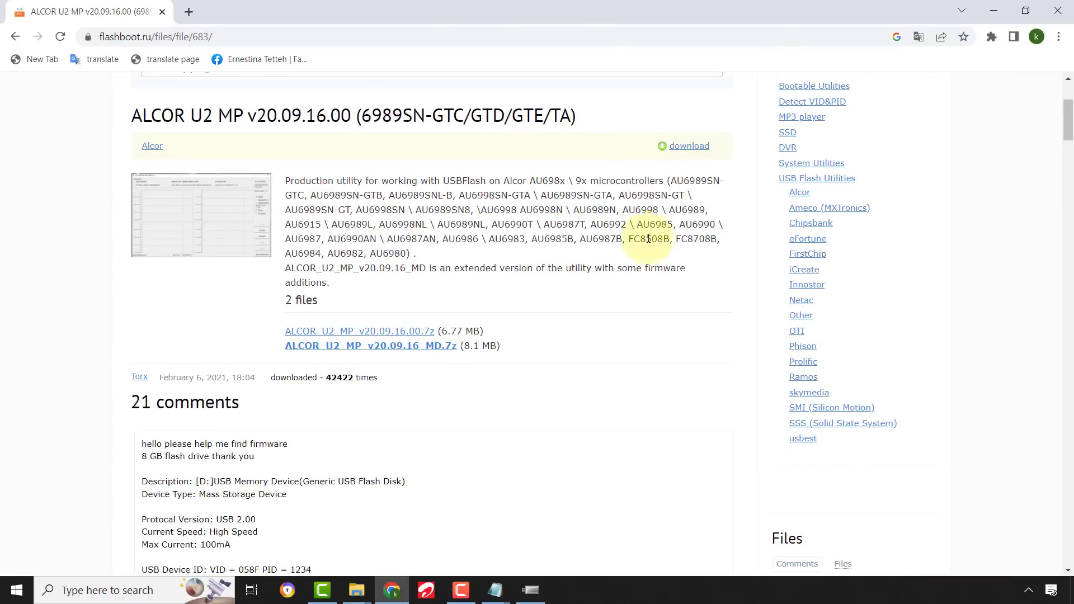
click(371, 346)
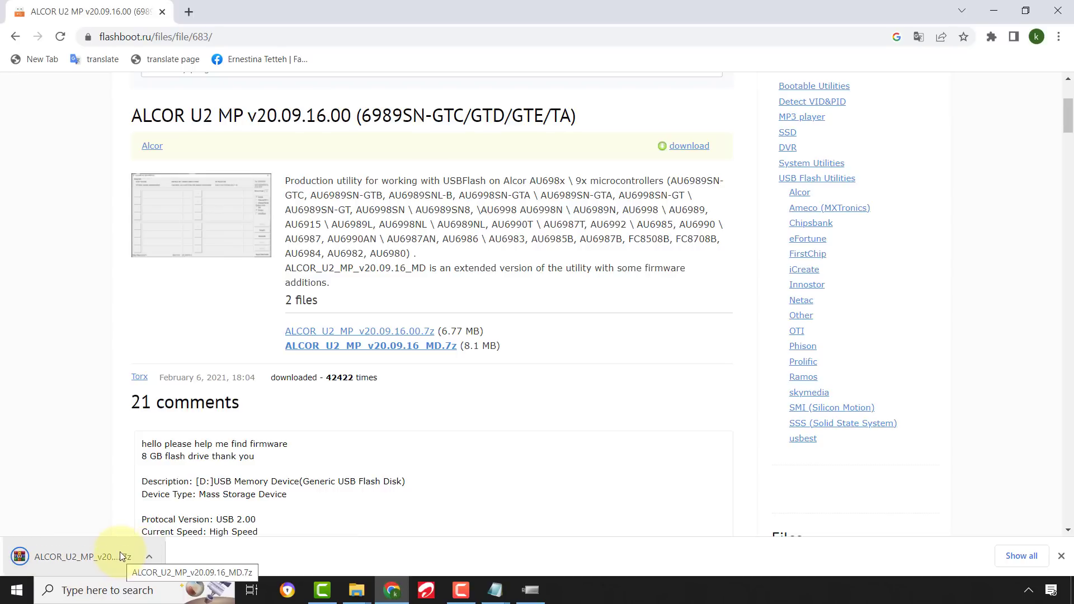
click(385, 336)
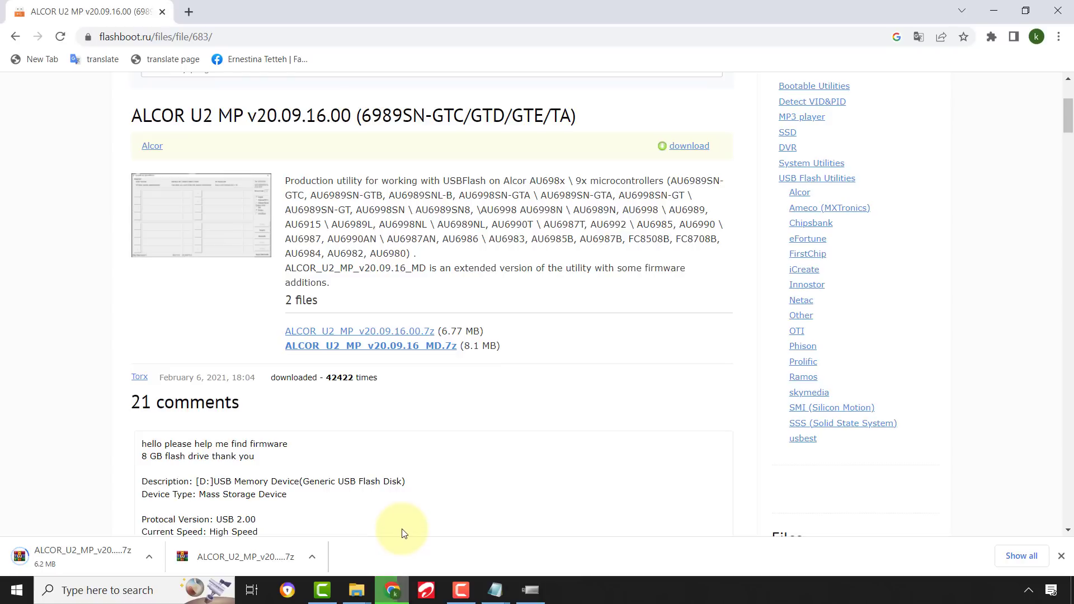
right_click(109, 559)
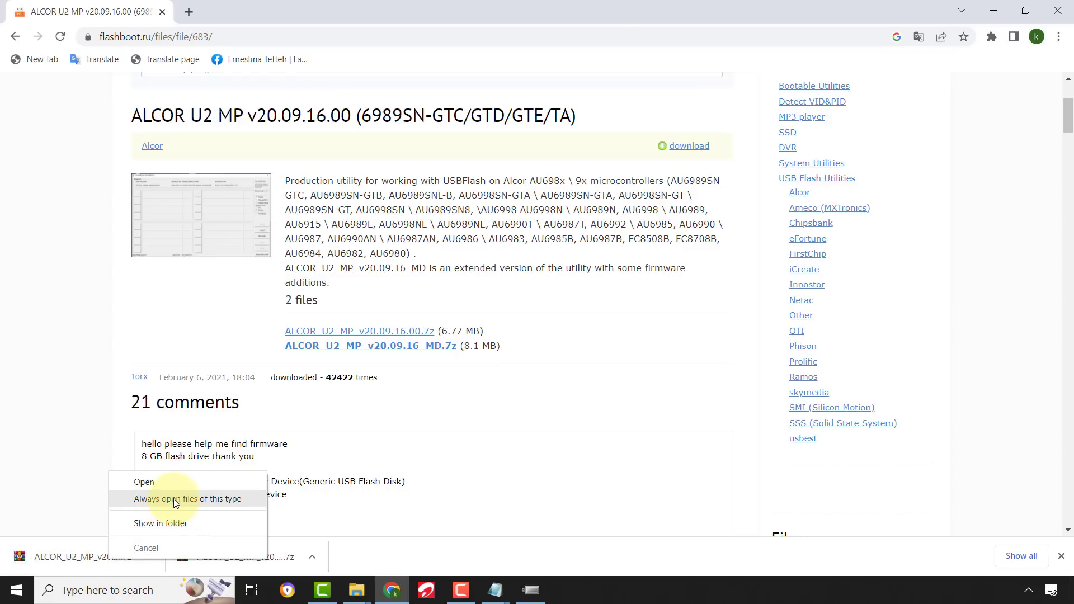
- Copy both downloaded ALCOR U2 MP archives from the Downloads folder onto the desktop
click(168, 521)
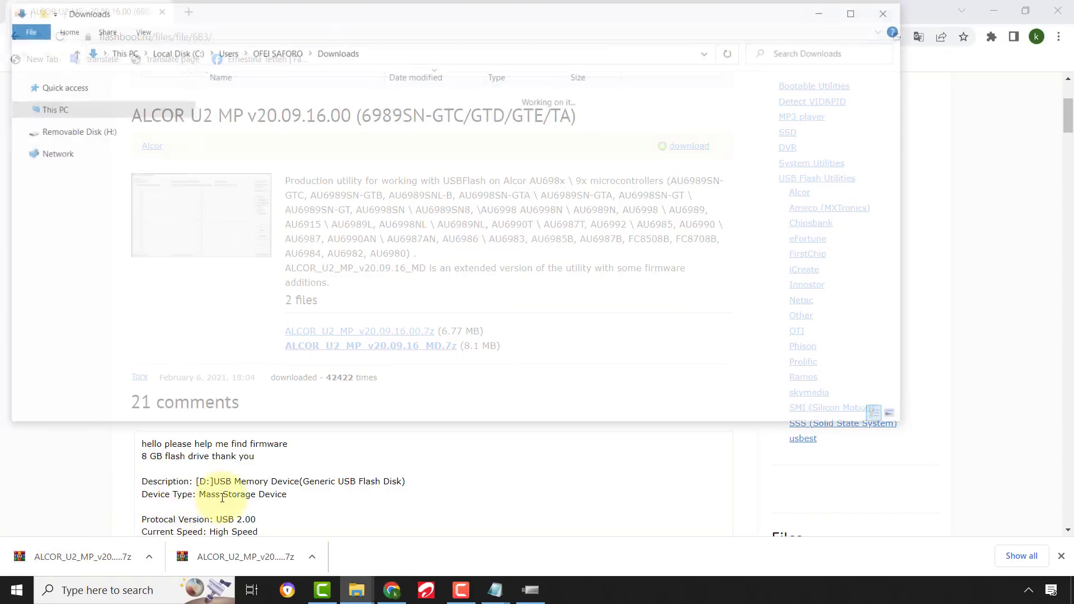
drag(655, 113, 545, 125)
right_click(286, 116)
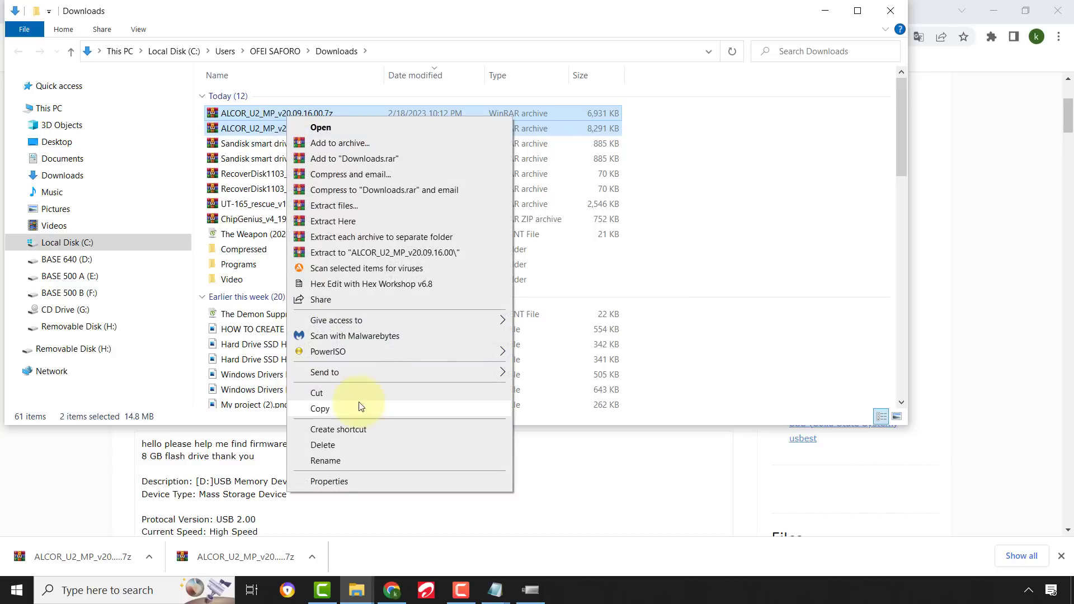
click(343, 409)
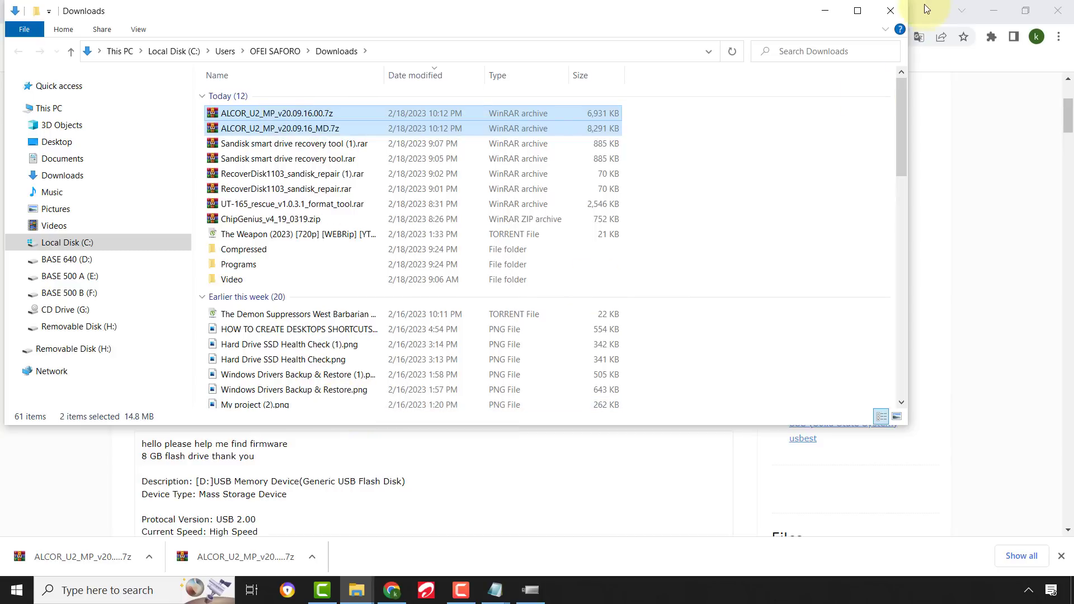
click(899, 12)
click(999, 10)
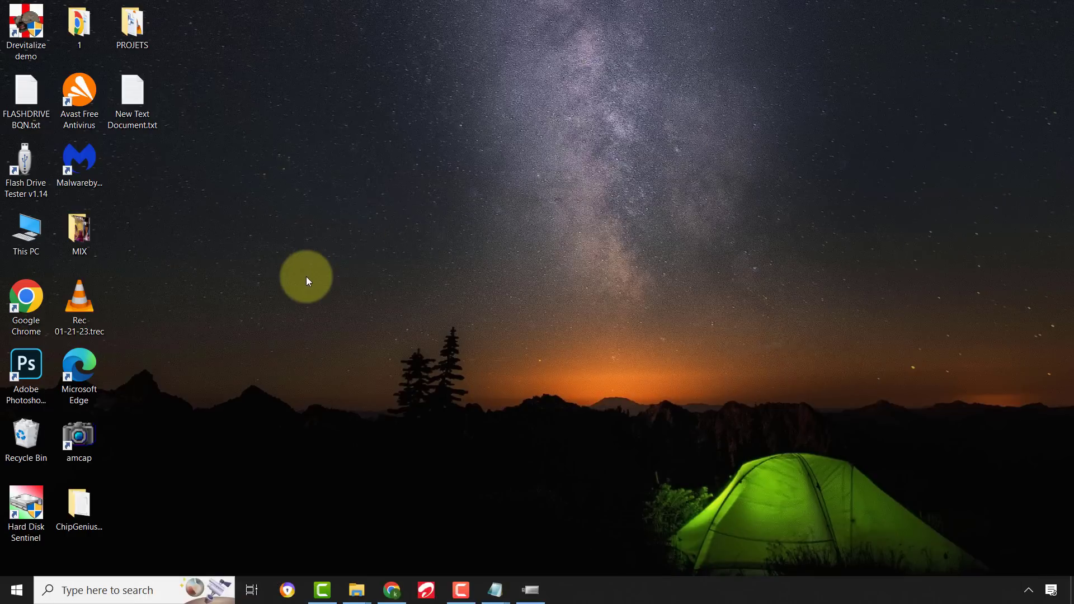
right_click(307, 276)
click(352, 341)
click(357, 314)
- Extract the v20.09.16.00 archive into its own folder and place it mid-desktop, with auto-arrange off
right_click(134, 156)
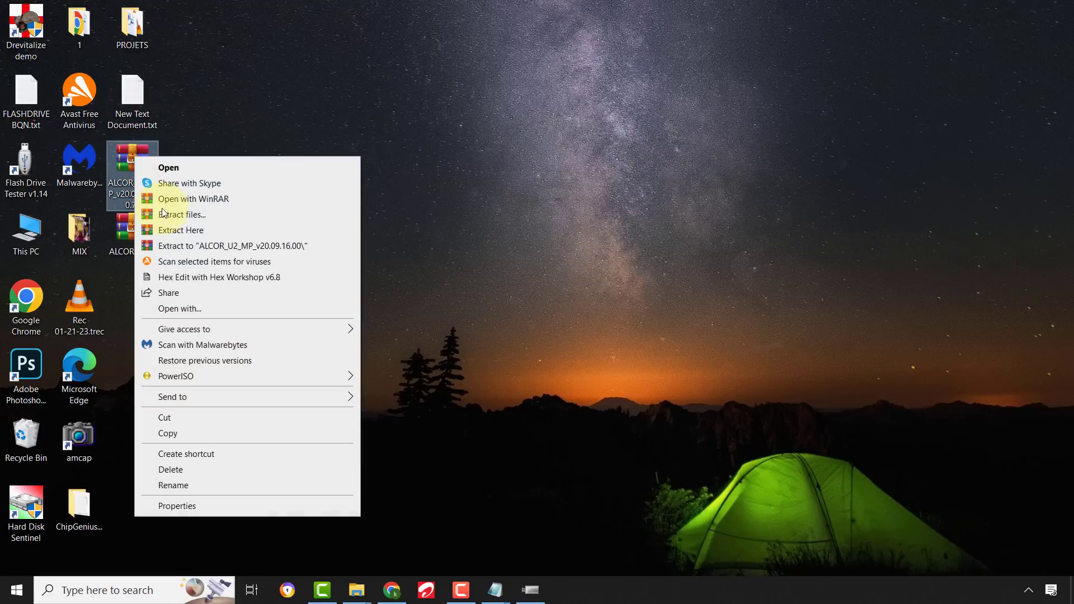
click(206, 246)
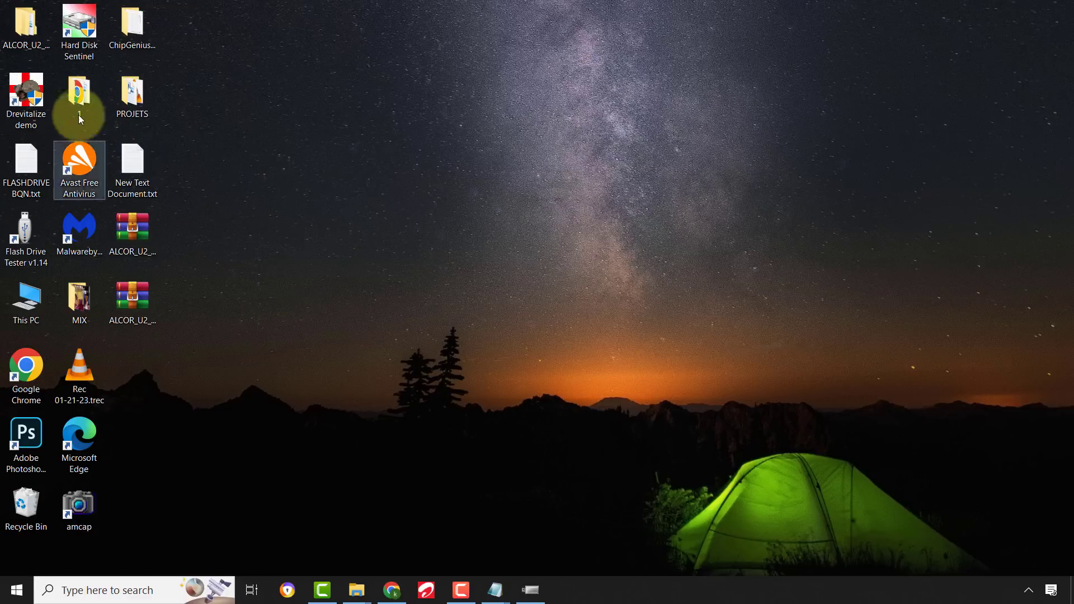
right_click(600, 127)
mouse_move(654, 139)
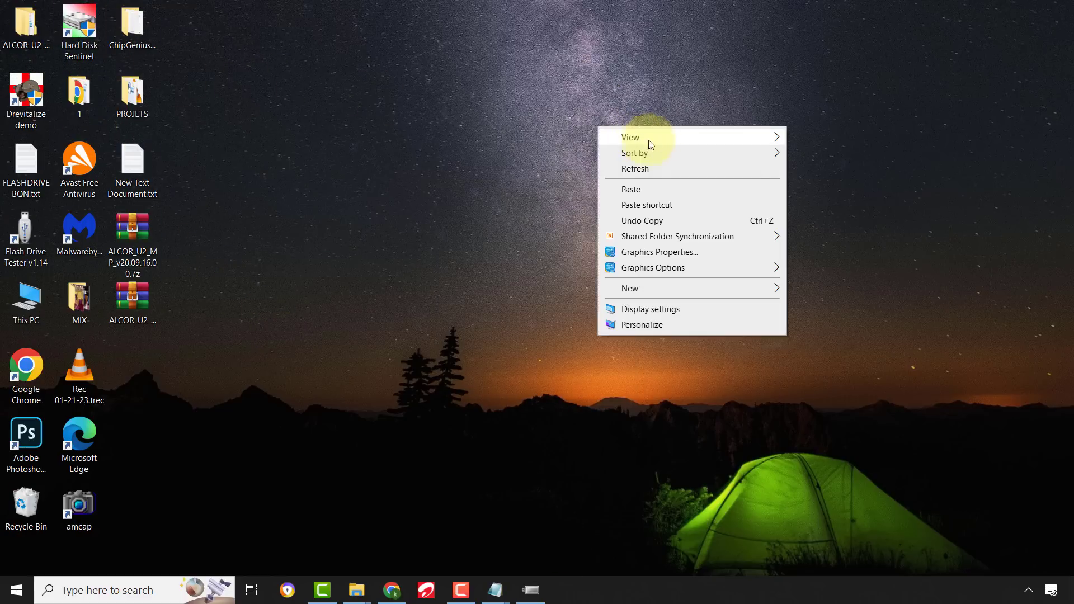
click(833, 189)
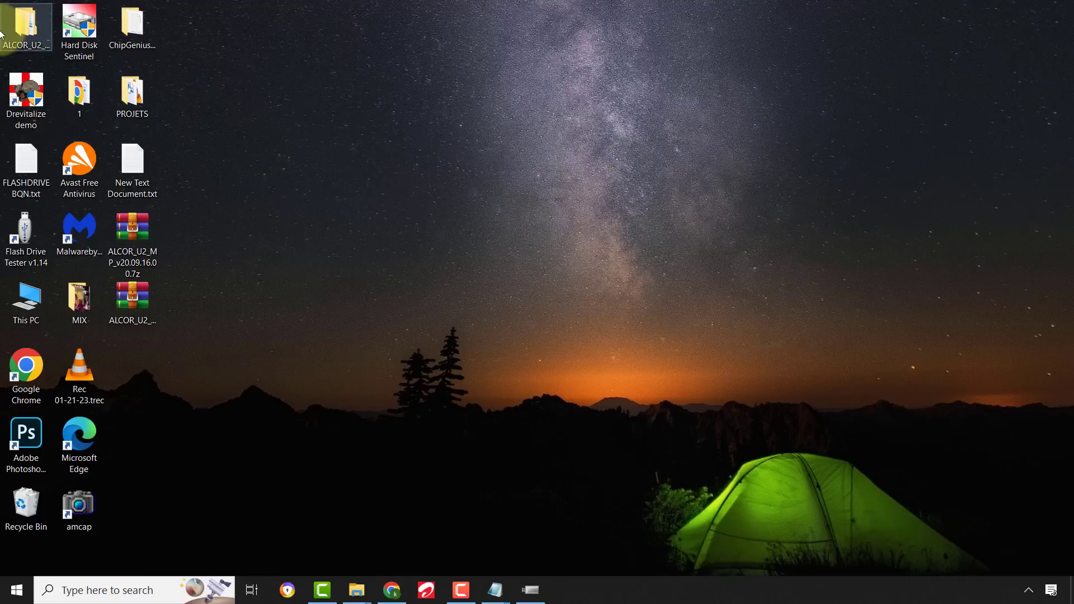
drag(2, 32, 565, 231)
- Extract ALCOR_U2_MP_v20.09.16_MD.7z into its own folder and move it to mid-desktop
click(140, 302)
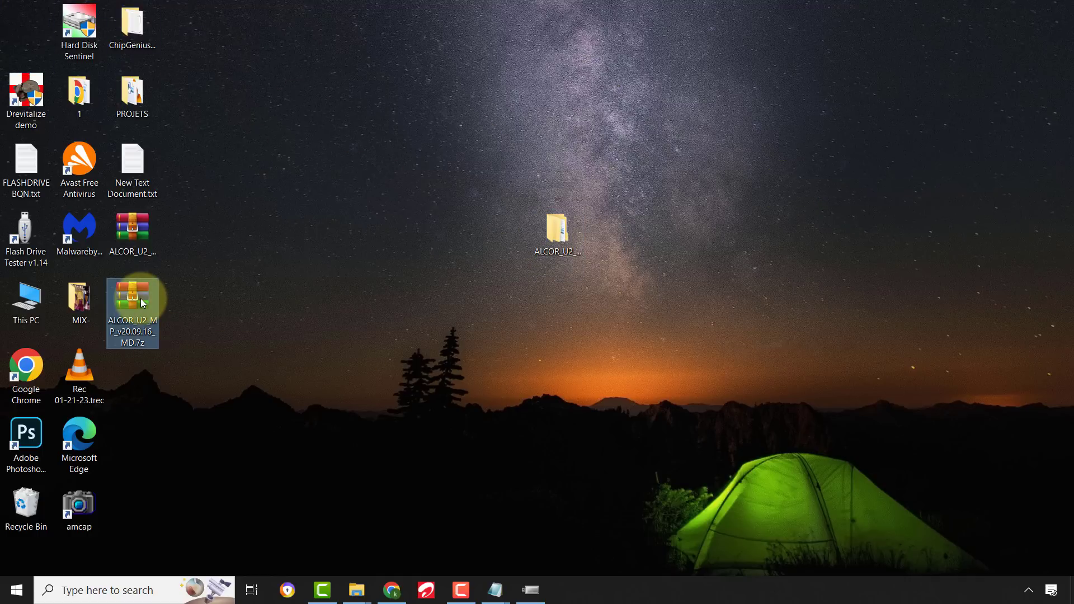
right_click(140, 298)
click(220, 307)
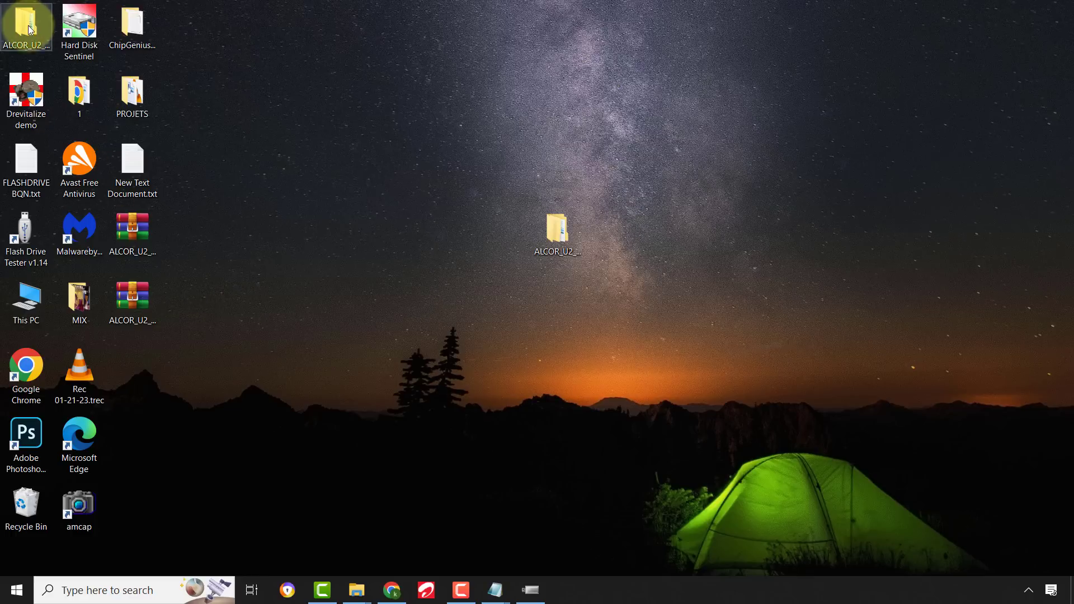
drag(29, 31, 454, 306)
click(567, 359)
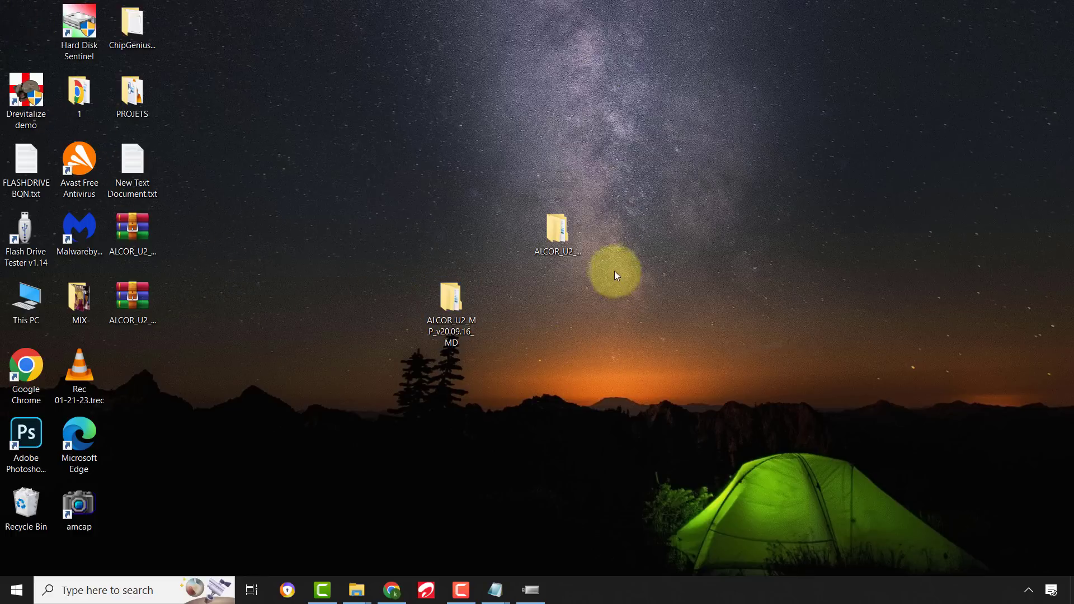
- Launch AlcorMP.exe from the inner ALCOR_U2_MP_v20.09.16_MD folder
double_click(452, 305)
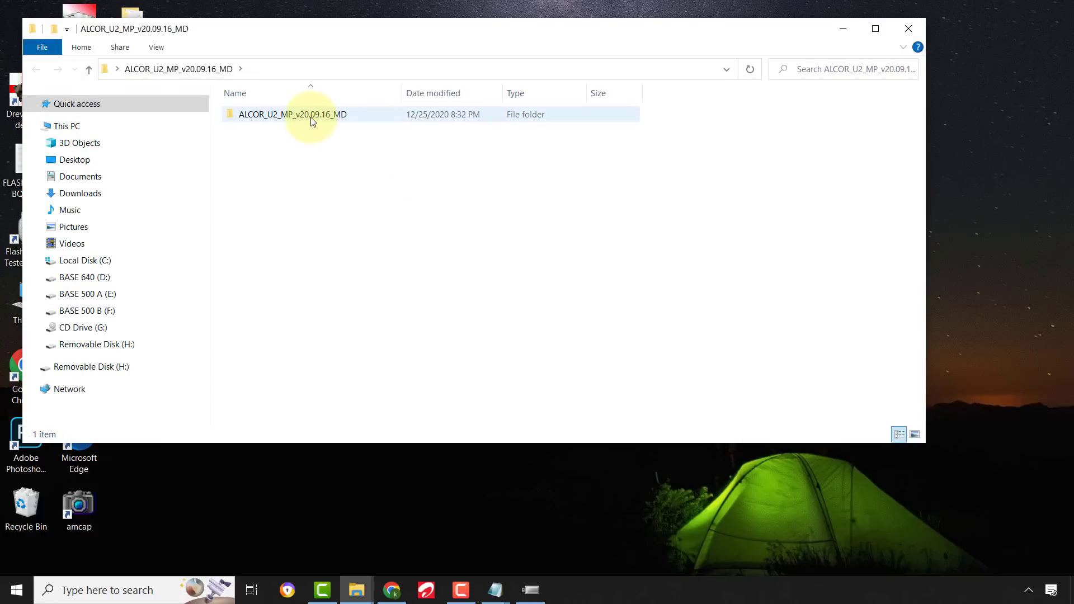
double_click(313, 120)
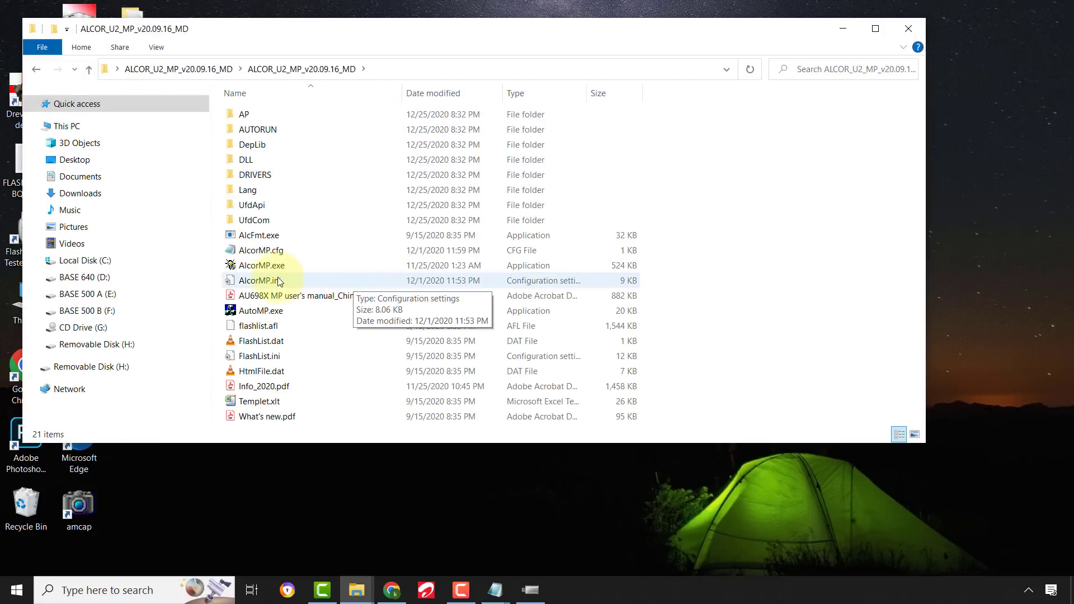
click(271, 266)
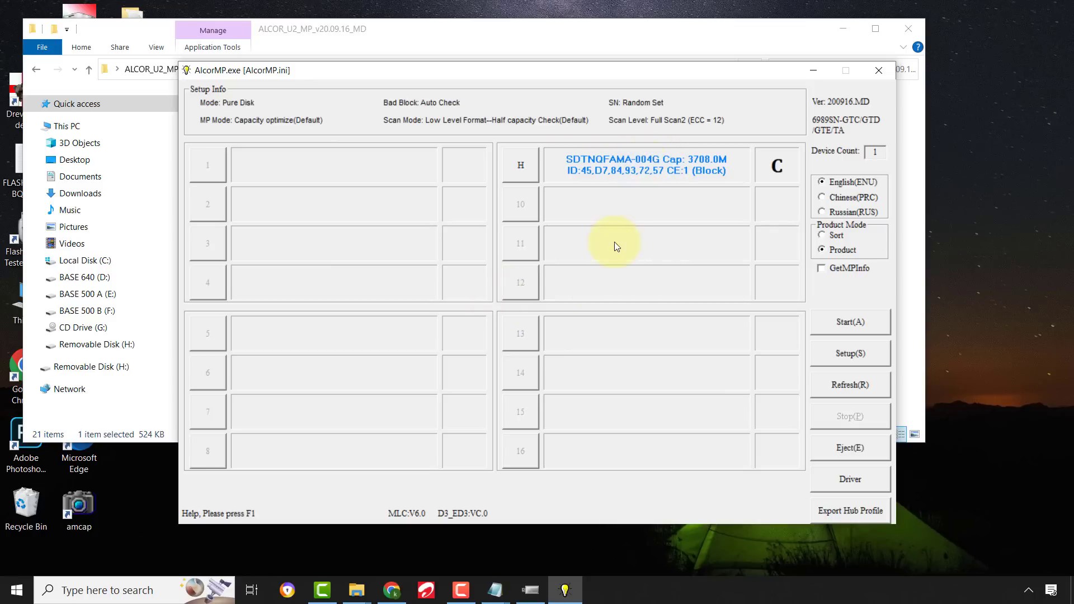
click(839, 28)
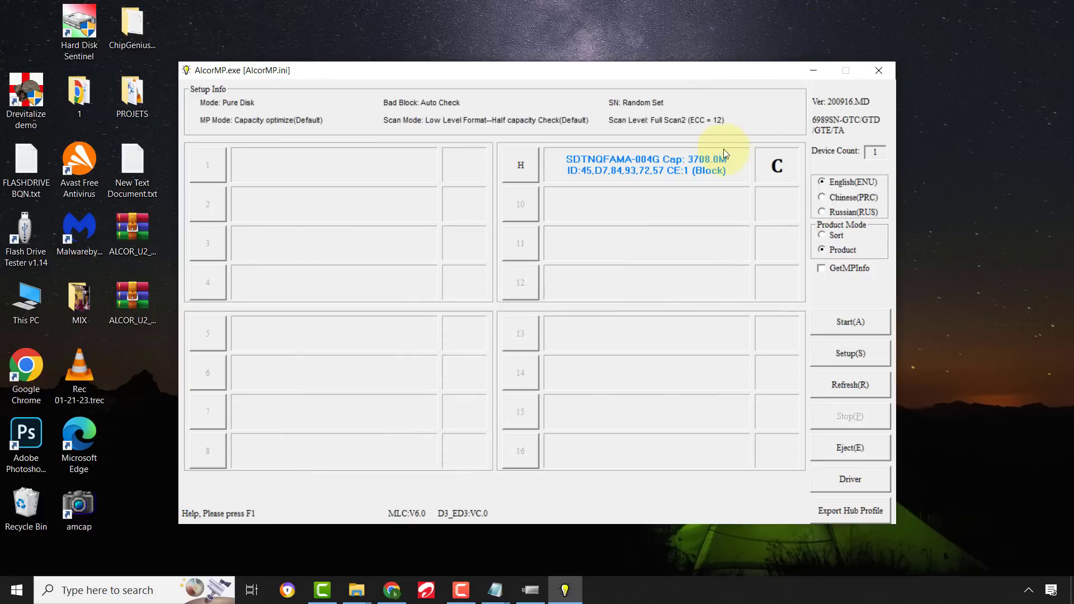
drag(511, 73, 625, 59)
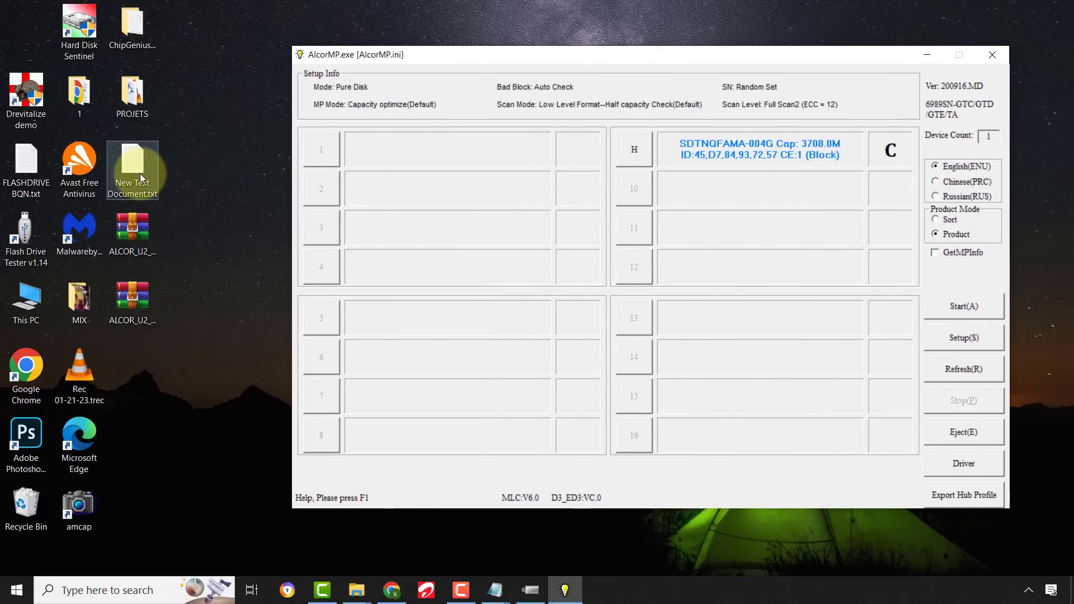
- Enter VID 0000 in the driver settings, copied from the drive-details notes
click(963, 463)
click(609, 345)
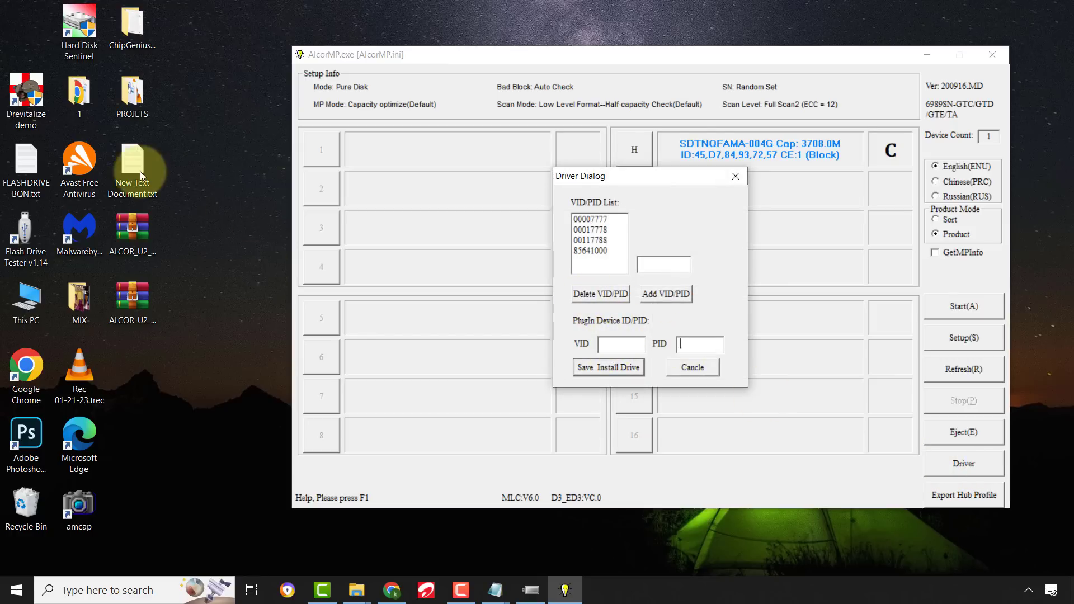
click(495, 590)
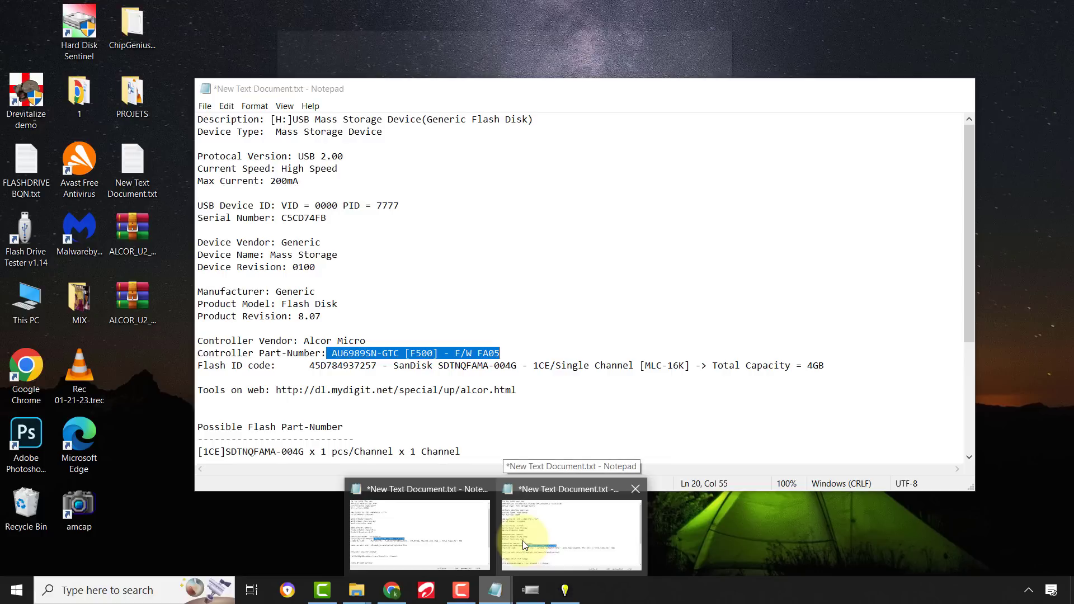
click(522, 540)
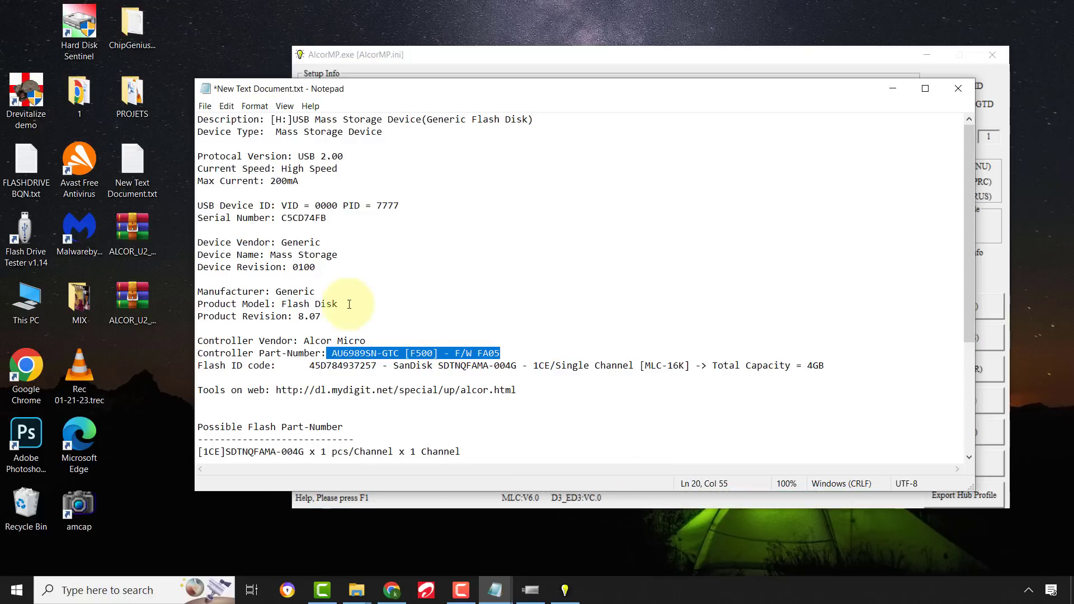
drag(315, 205, 338, 205)
right_click(334, 207)
click(362, 245)
click(893, 88)
right_click(618, 345)
click(653, 407)
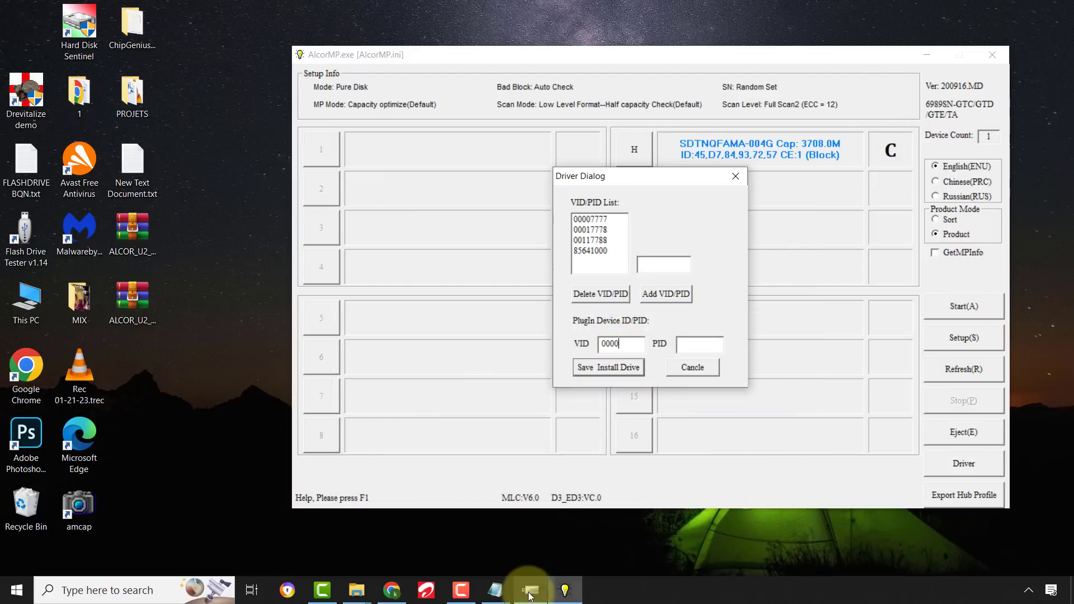
- Enter PID 7777 in the driver settings, copied from the same notes
mouse_move(496, 590)
click(539, 545)
drag(377, 205, 396, 205)
right_click(396, 206)
click(437, 246)
click(892, 88)
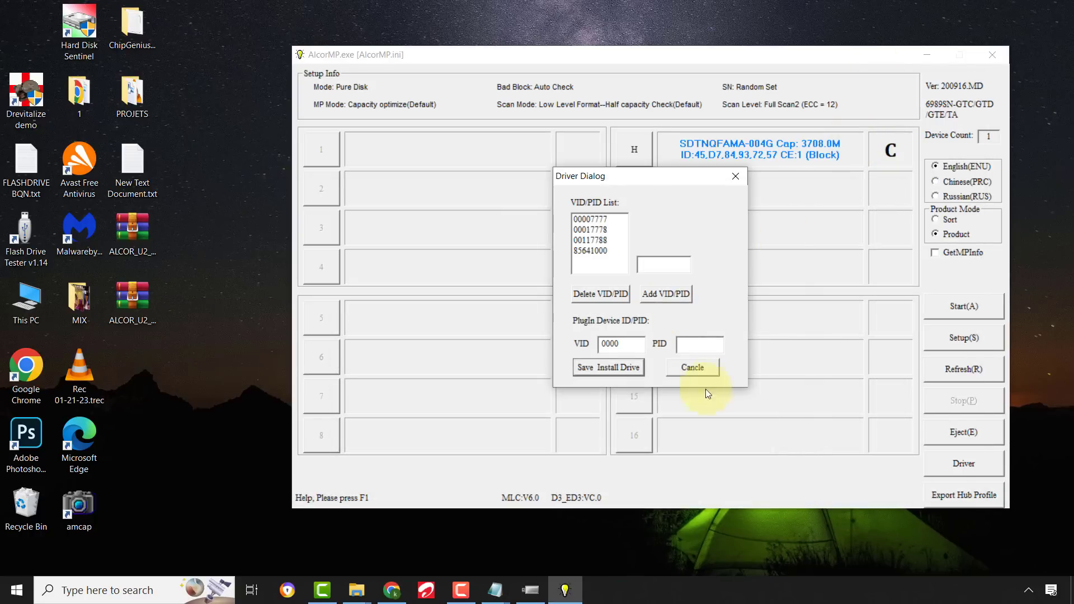
right_click(708, 350)
click(739, 408)
- Save and install the driver, then start reflashing the SDTNQFAMA-004G drive
drag(660, 175, 537, 173)
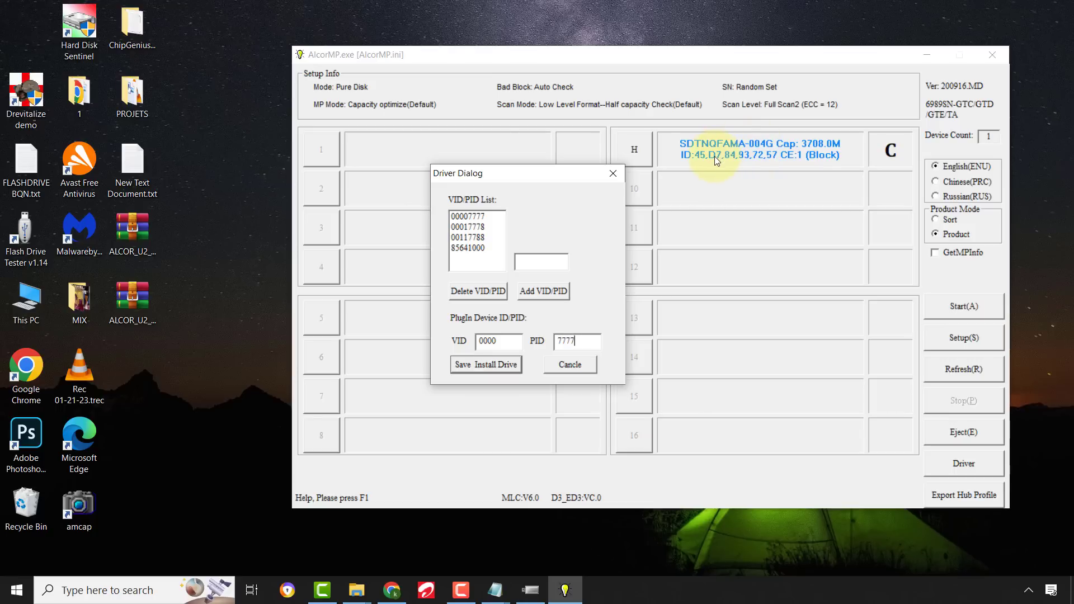
click(499, 367)
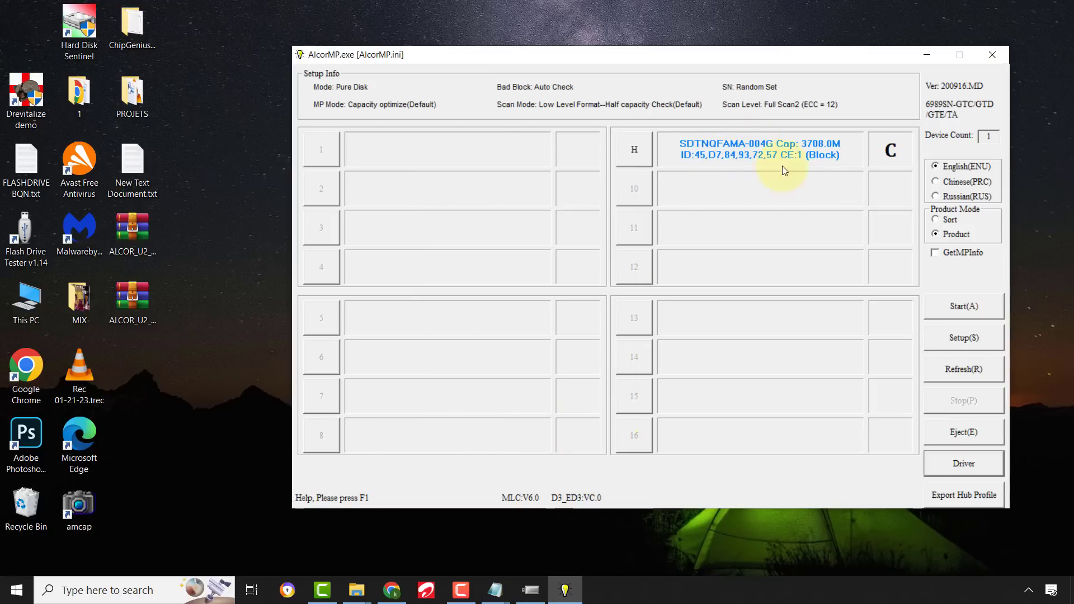
click(955, 306)
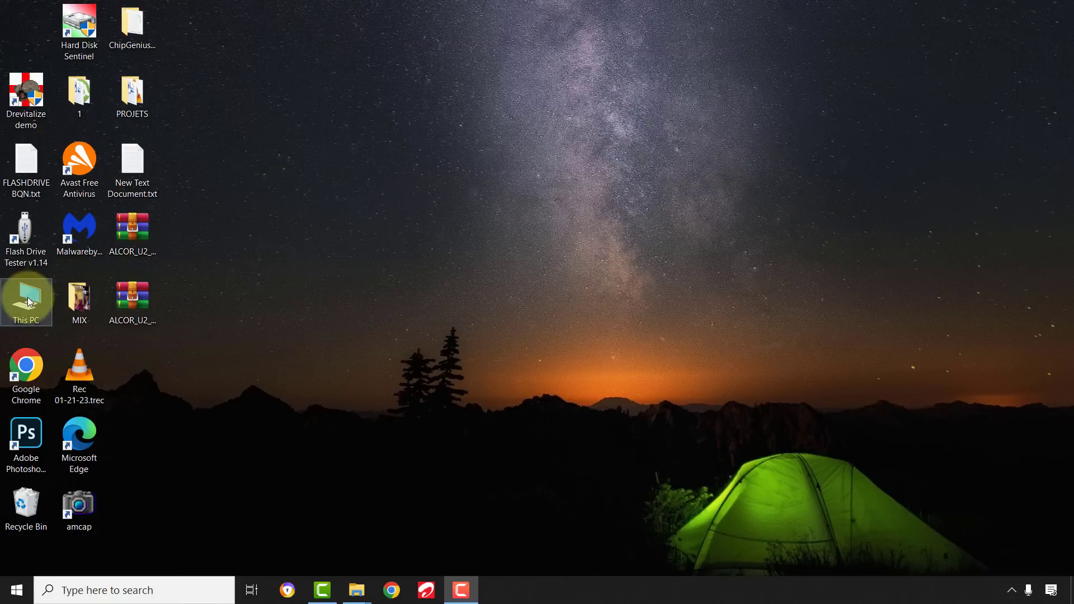
- Confirm in Properties that USB Drive (H:) is FAT32 with 3.61 GB, then open it
double_click(34, 300)
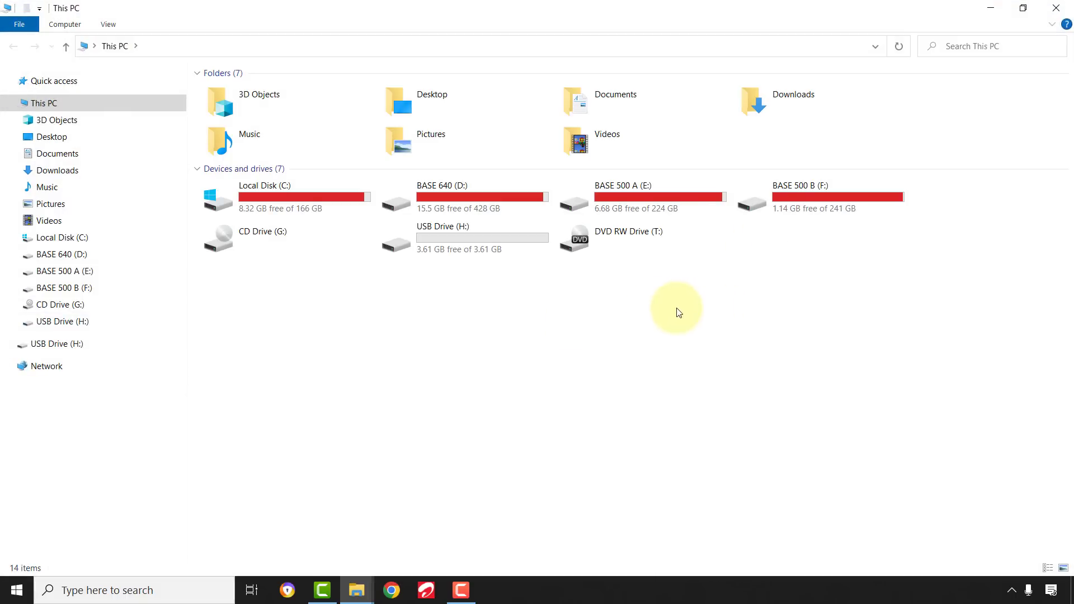
right_click(465, 238)
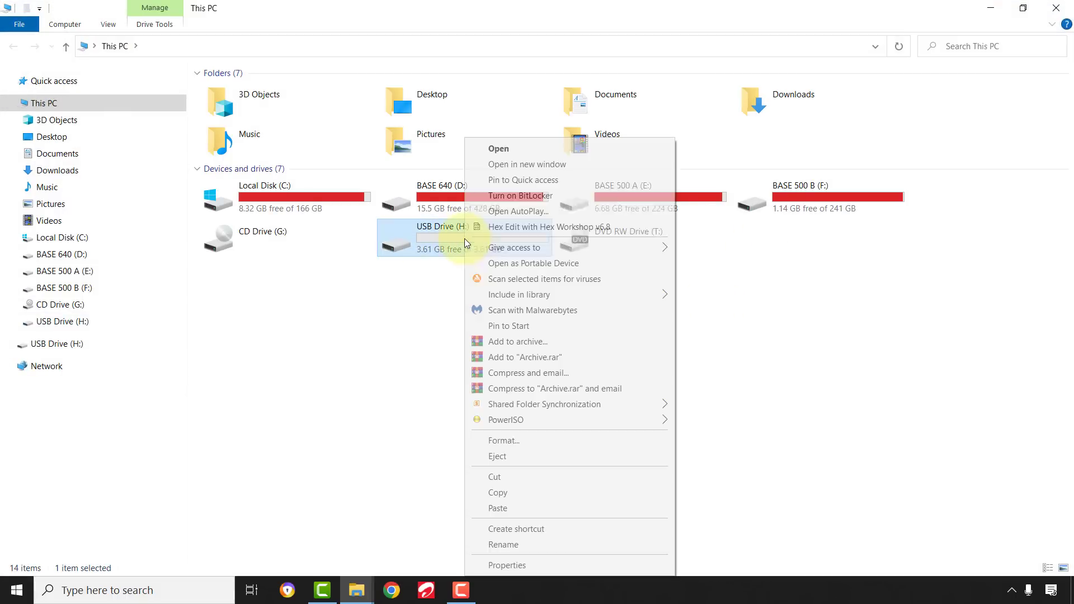
click(509, 565)
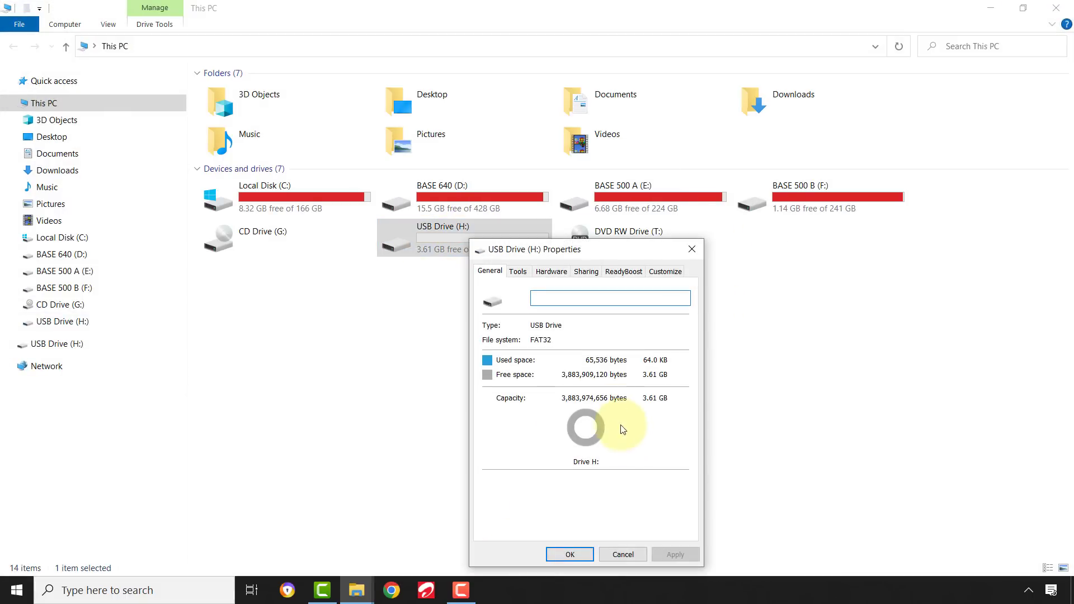
click(569, 555)
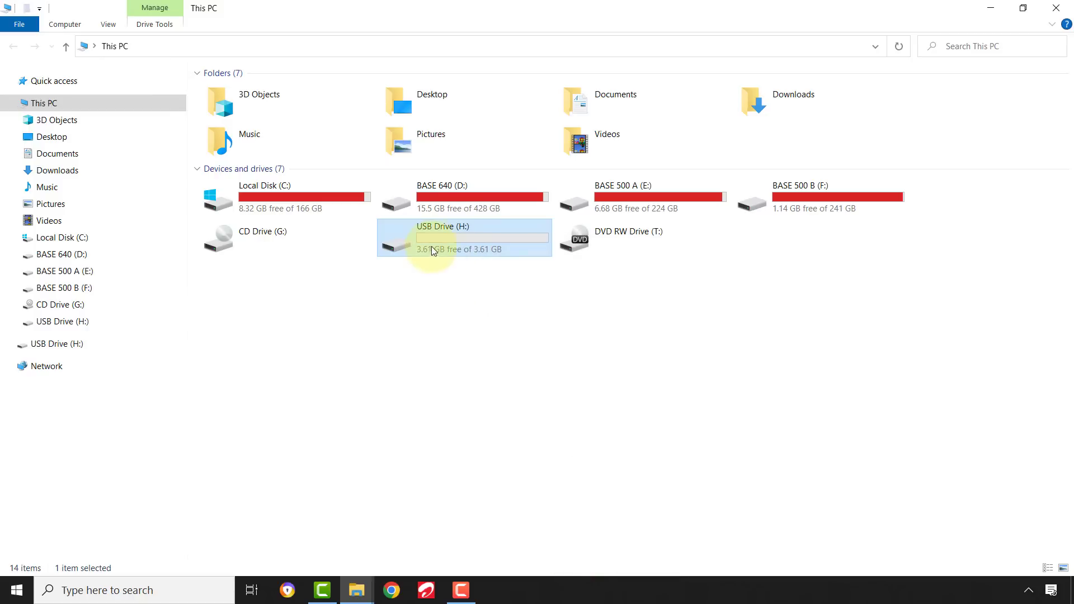
double_click(455, 243)
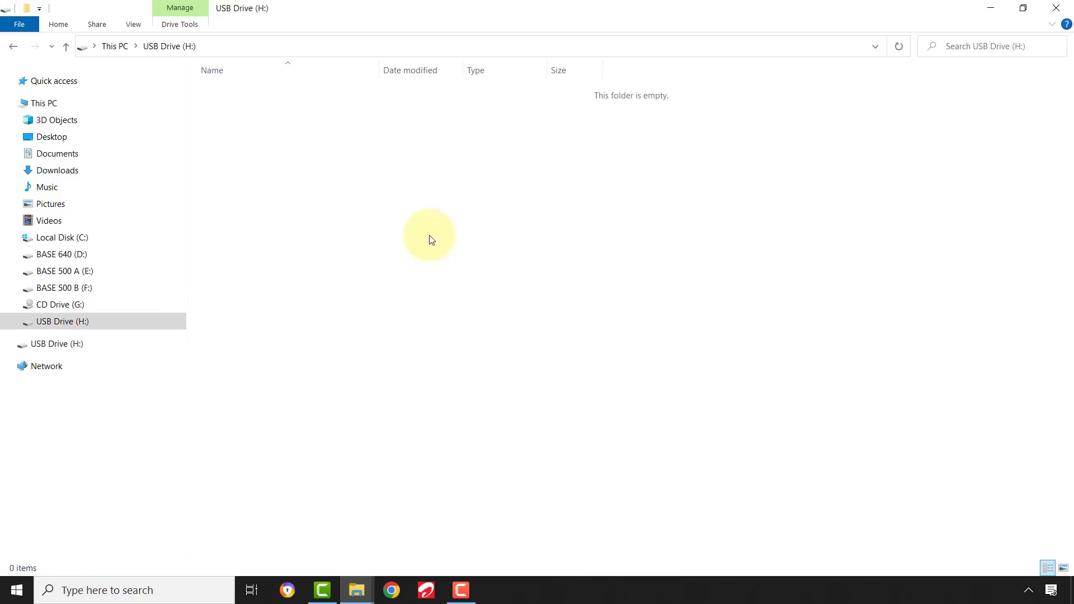
- Refresh the This PC drive list and try opening USB Drive (H:), dismissing the insert-disk prompt
click(20, 50)
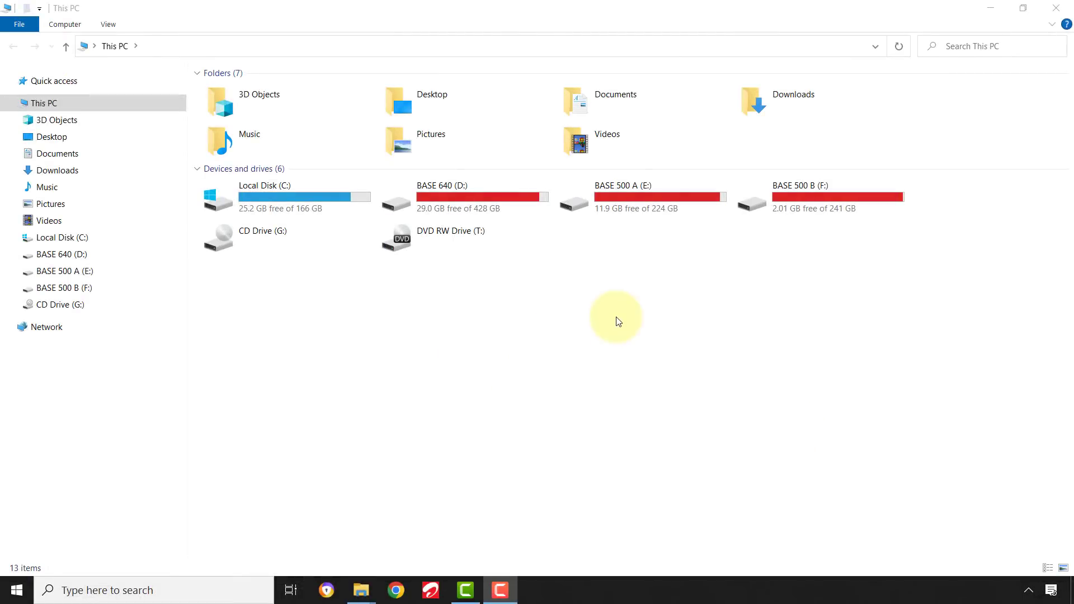
right_click(617, 318)
click(655, 376)
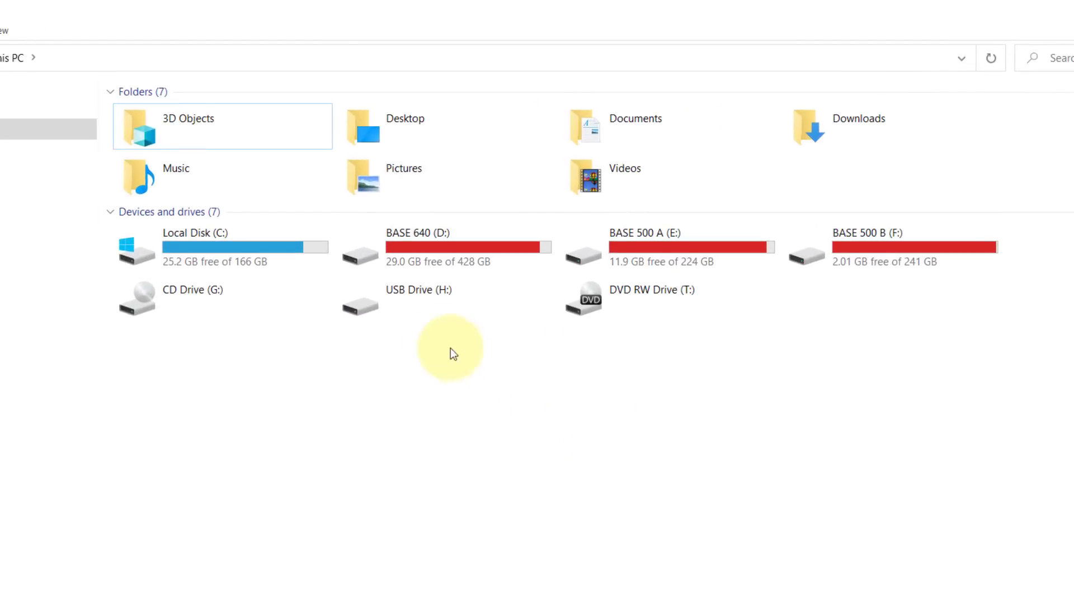
double_click(391, 297)
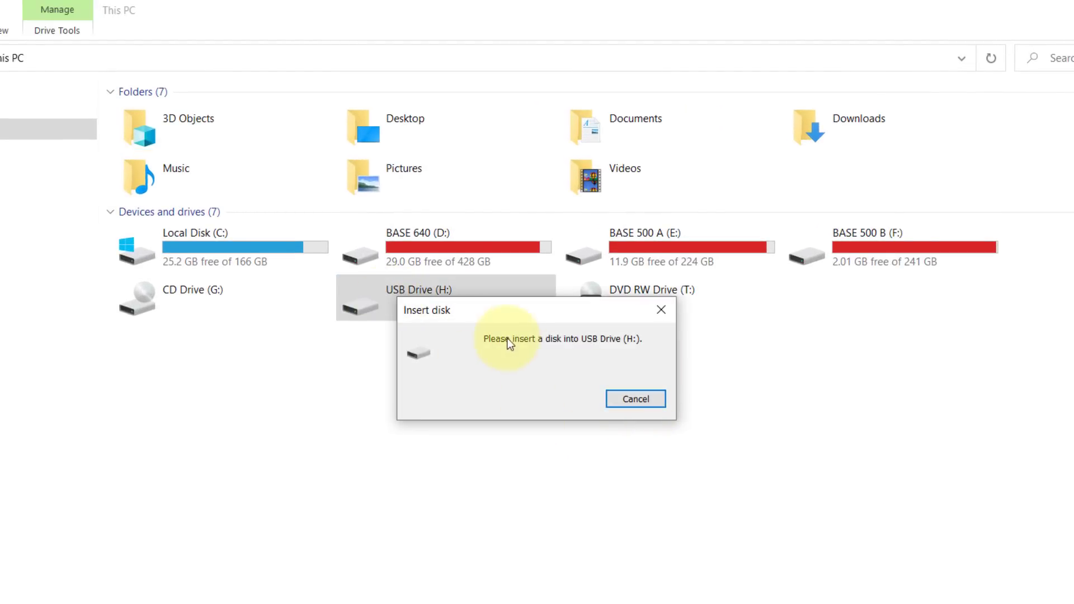
click(636, 401)
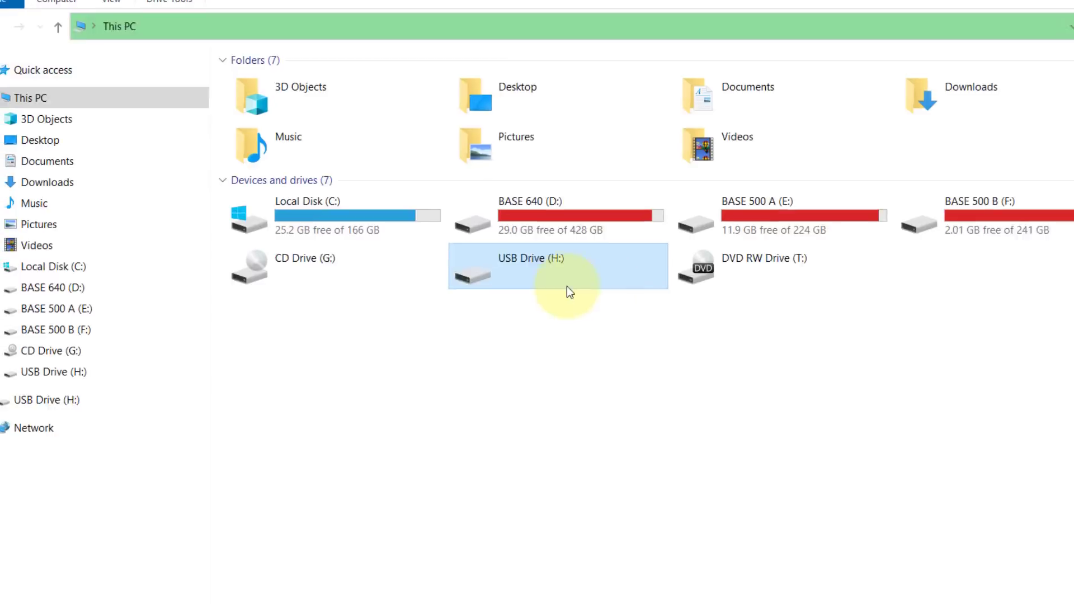
- Format USB Drive (H:) with Unknown capacity, which fails, then close the format dialog
right_click(399, 313)
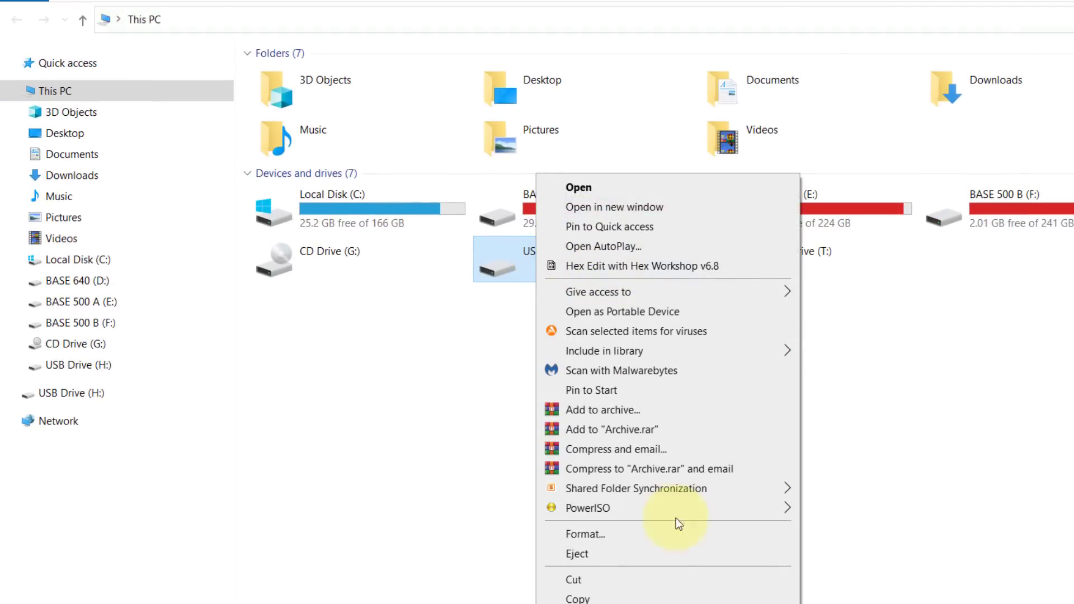
click(584, 534)
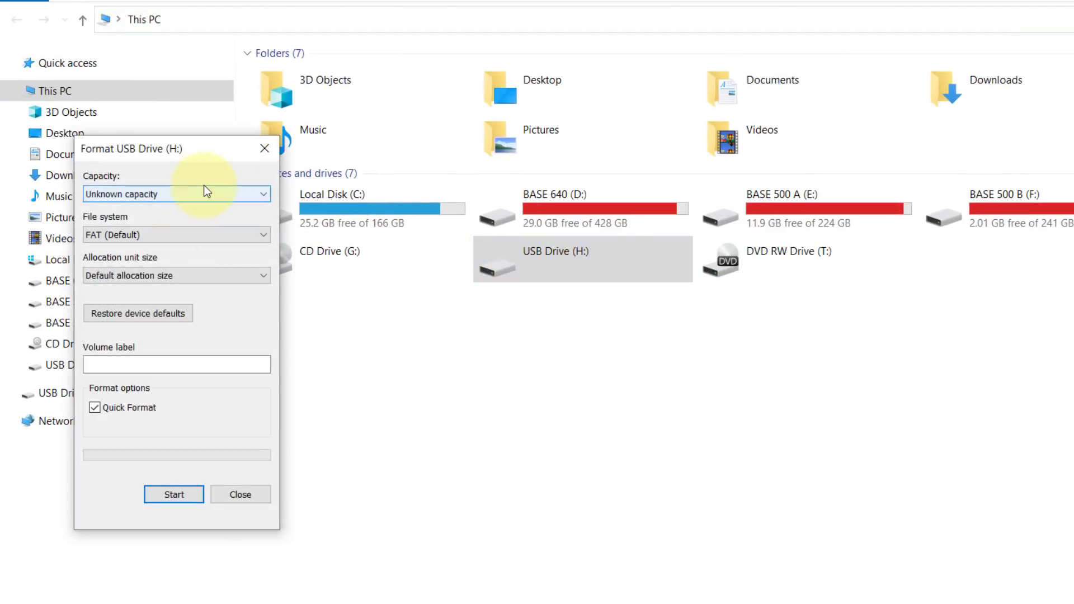
click(204, 190)
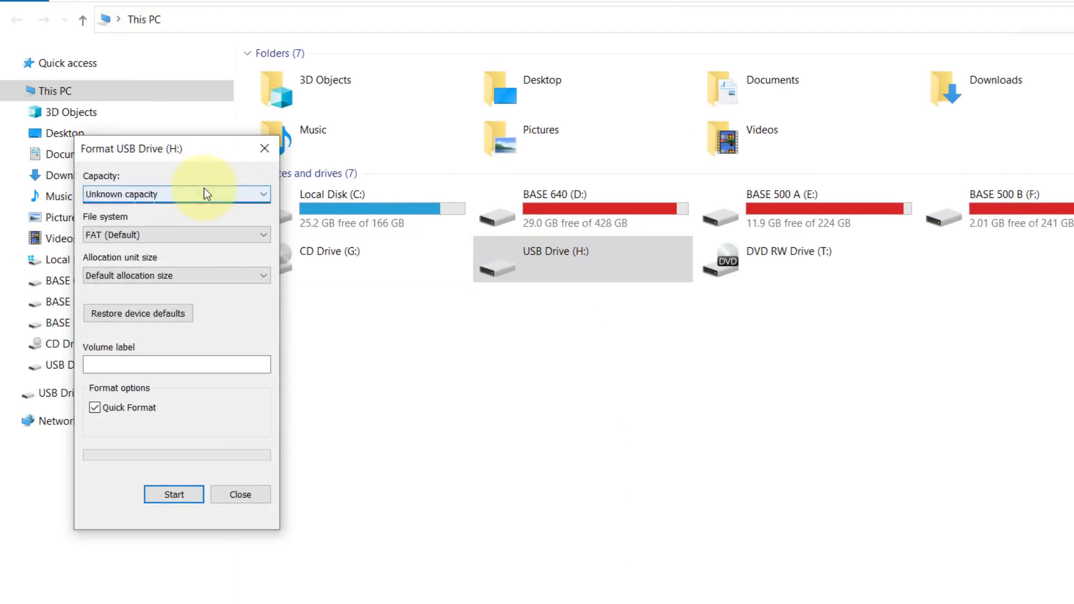
click(199, 255)
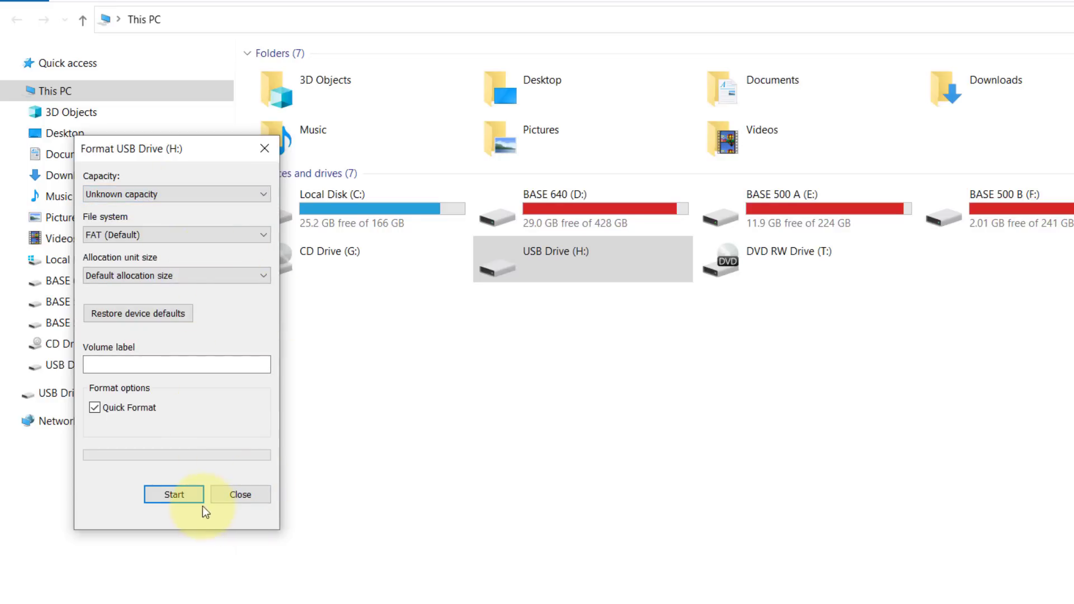
click(183, 494)
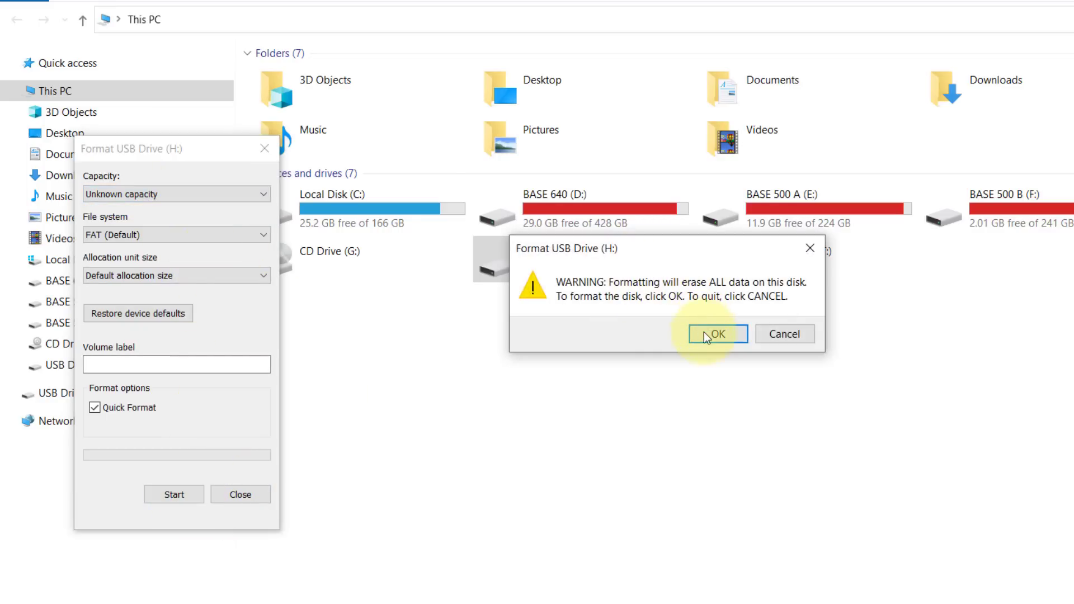
click(706, 333)
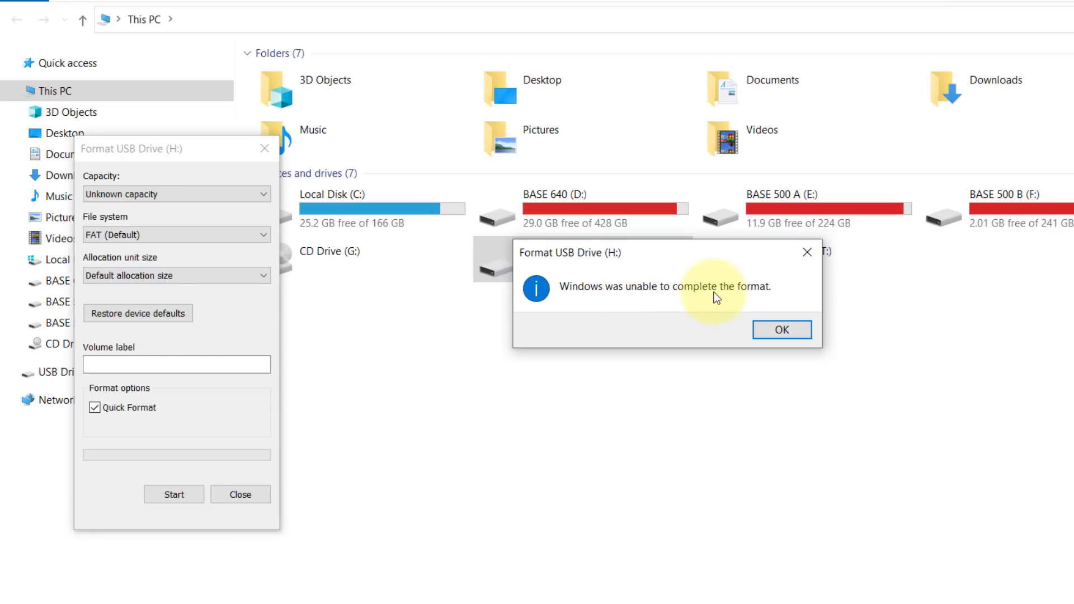
click(782, 330)
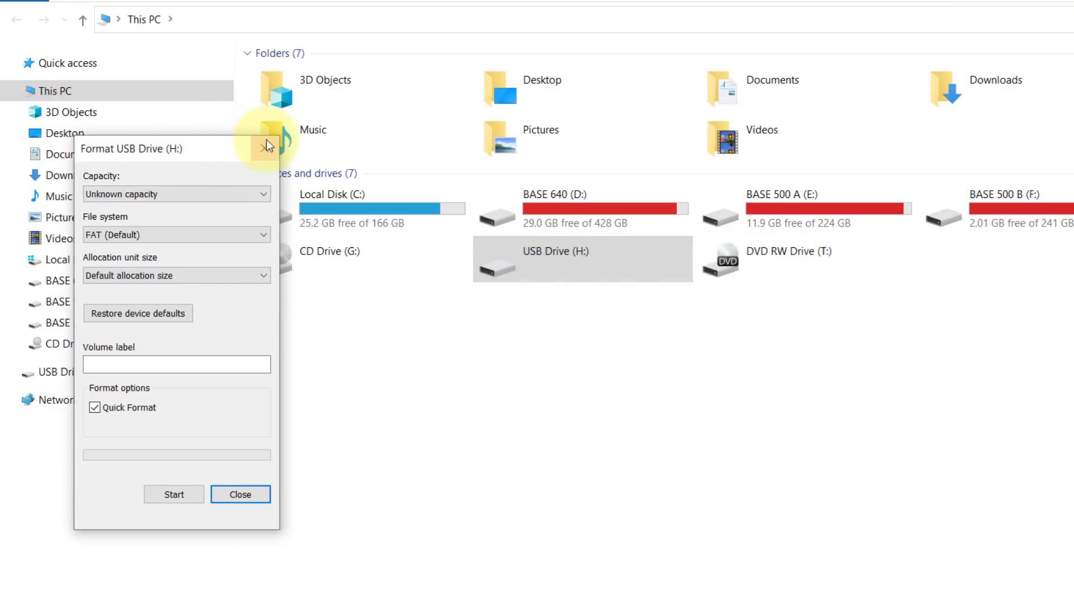
click(266, 144)
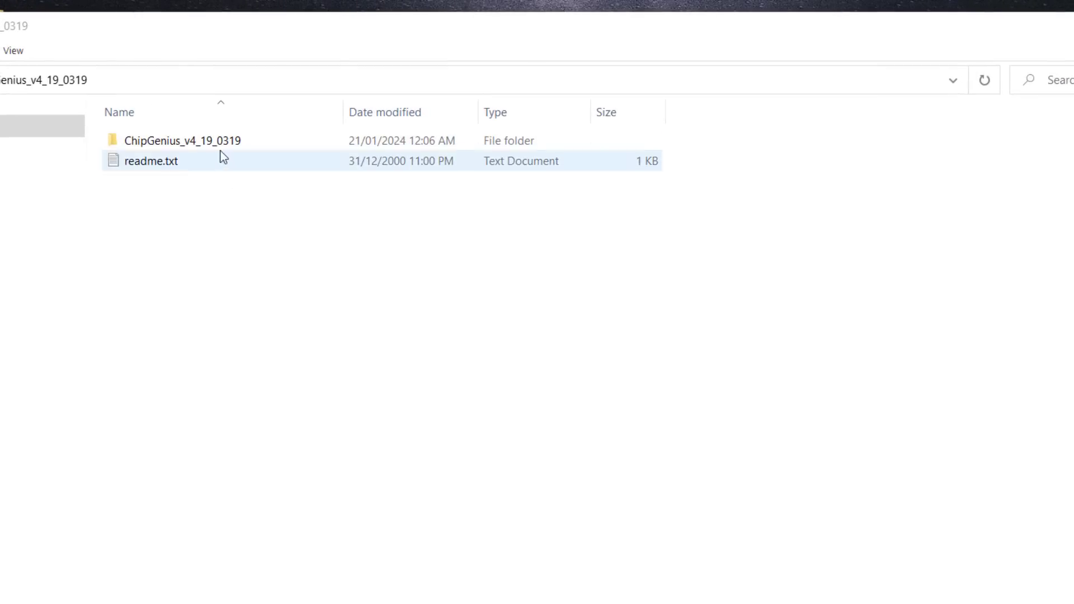
- Launch ChipGenius v4.19 and run powerful detection on the AX216 FLASH READER drive
double_click(212, 141)
click(202, 143)
double_click(201, 143)
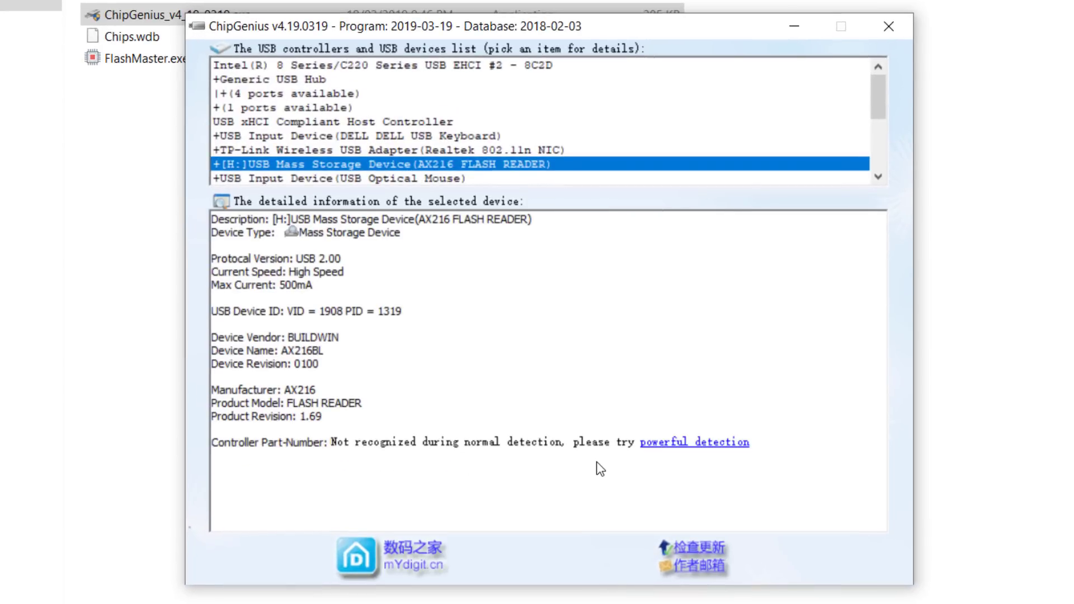
click(682, 445)
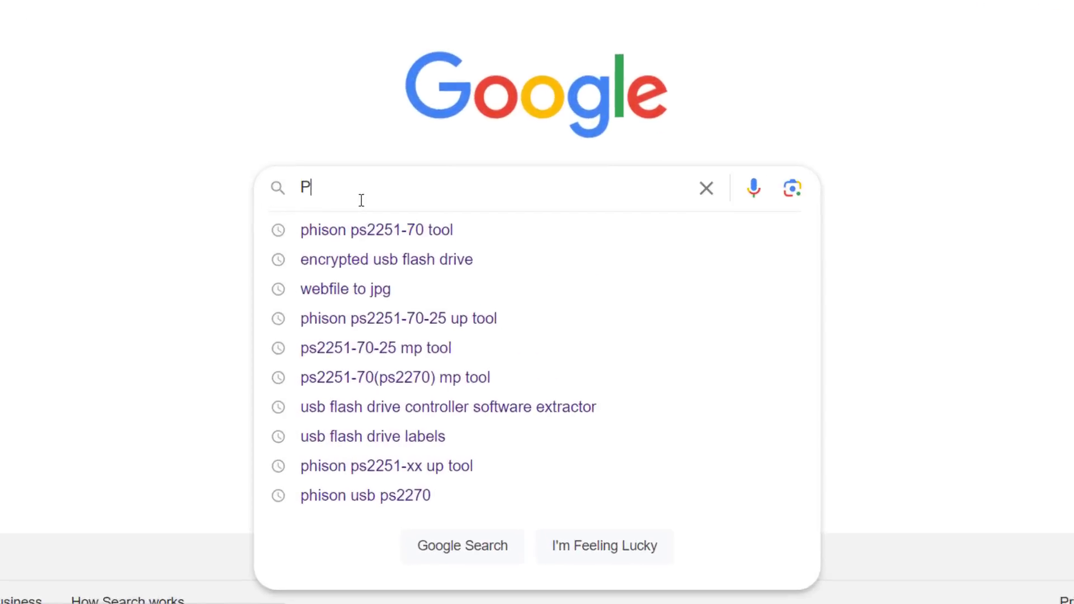
- Google 'PHISON PS2251-70 TOOL' and open the FlashBoot.ru Phison ST-TOOL page
text(HISON PS22)
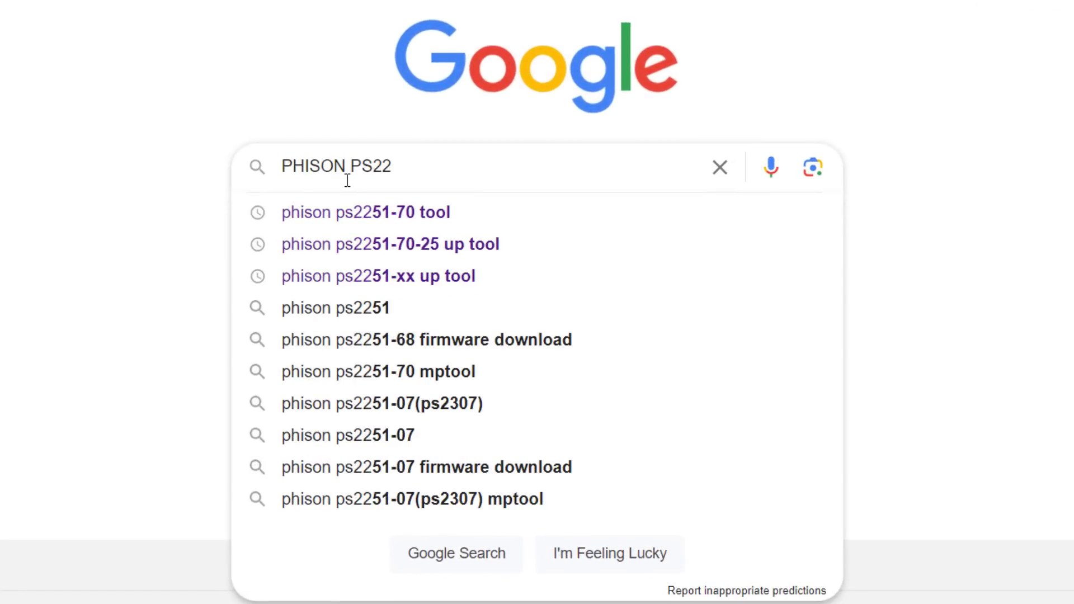
text(51-70 TOO)
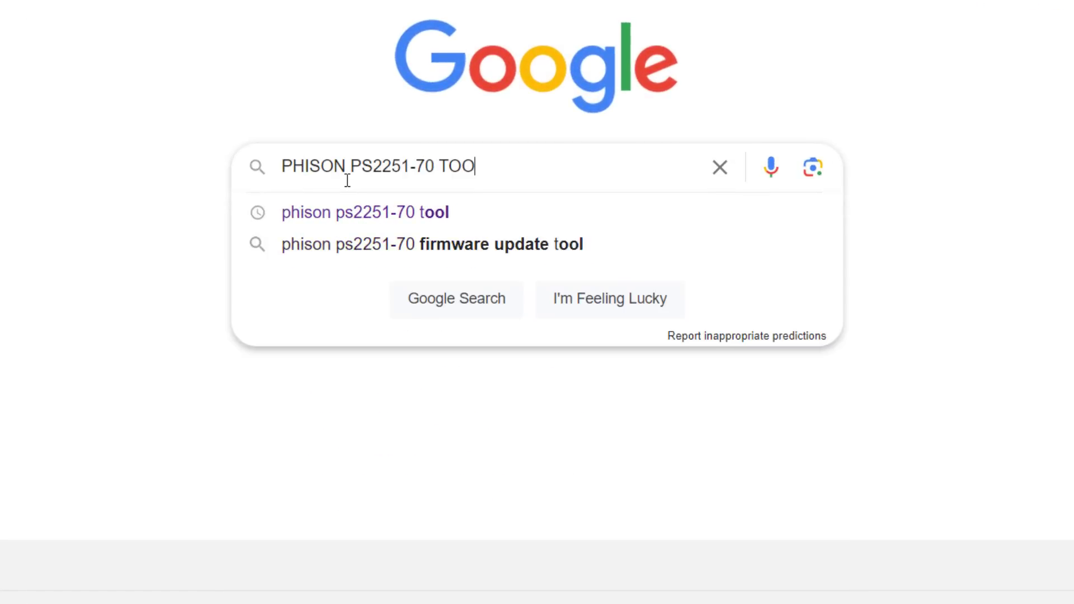
text(L)
key(Return)
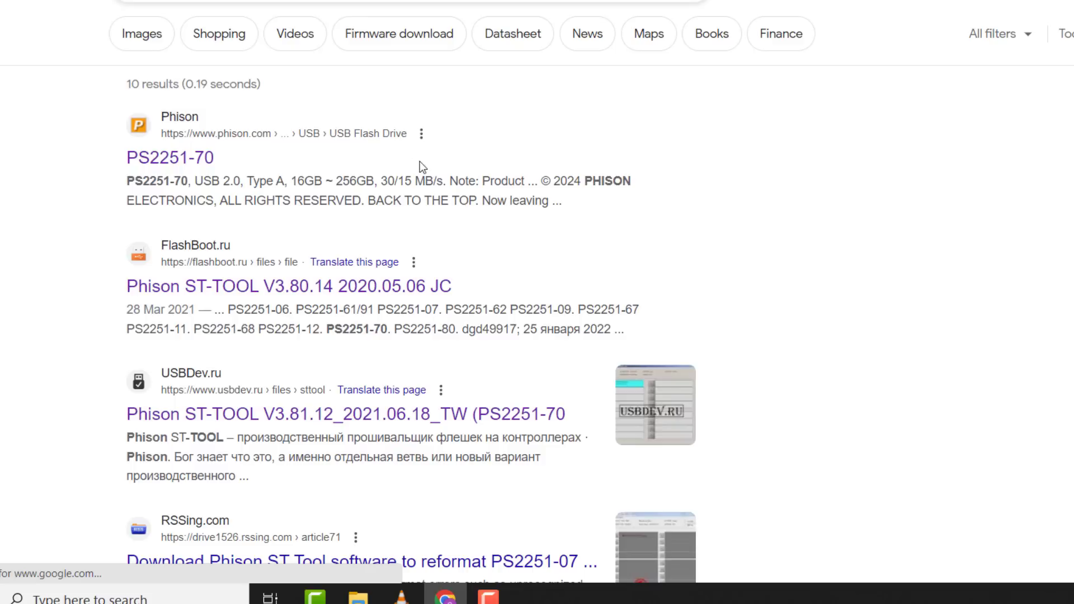
drag(324, 329, 388, 330)
click(75, 320)
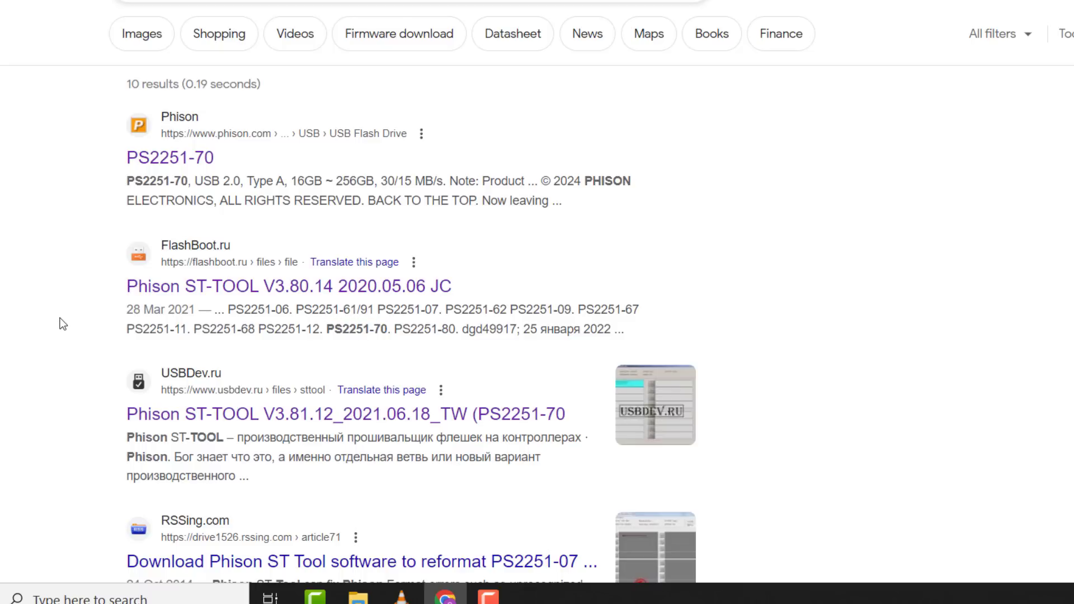
click(264, 298)
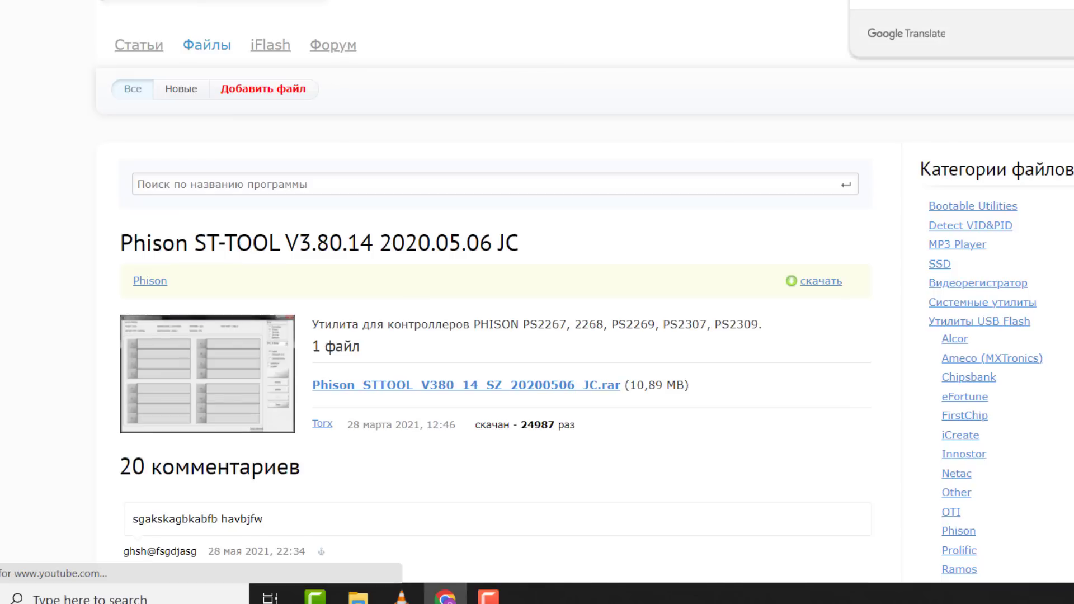
- Download Phison_STTOOL_V380_14_SZ_20200506_JC.rar and open it in WinRAR
click(1051, 487)
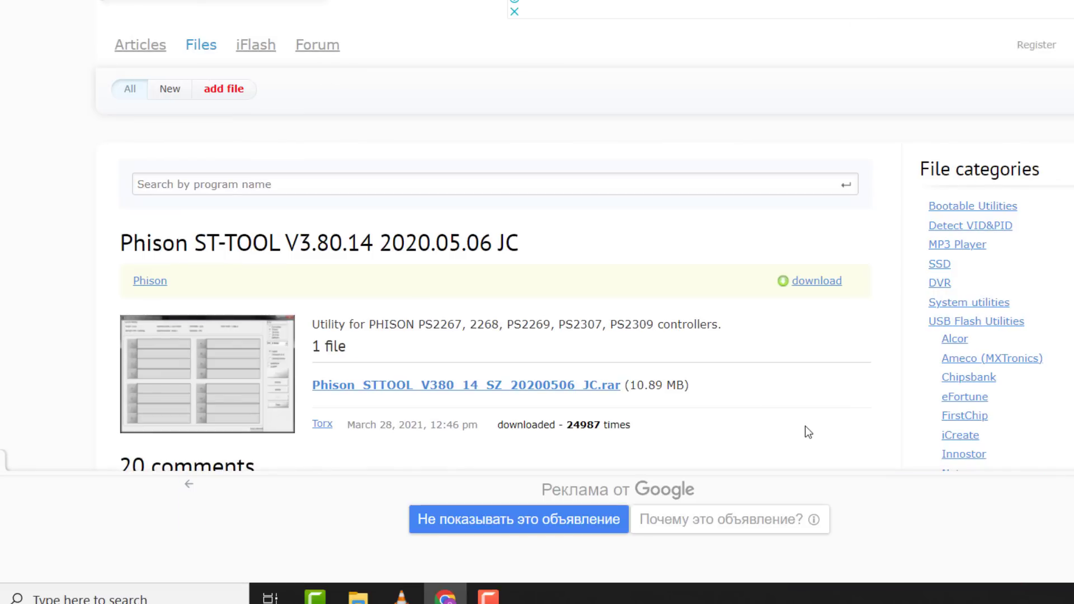
click(459, 386)
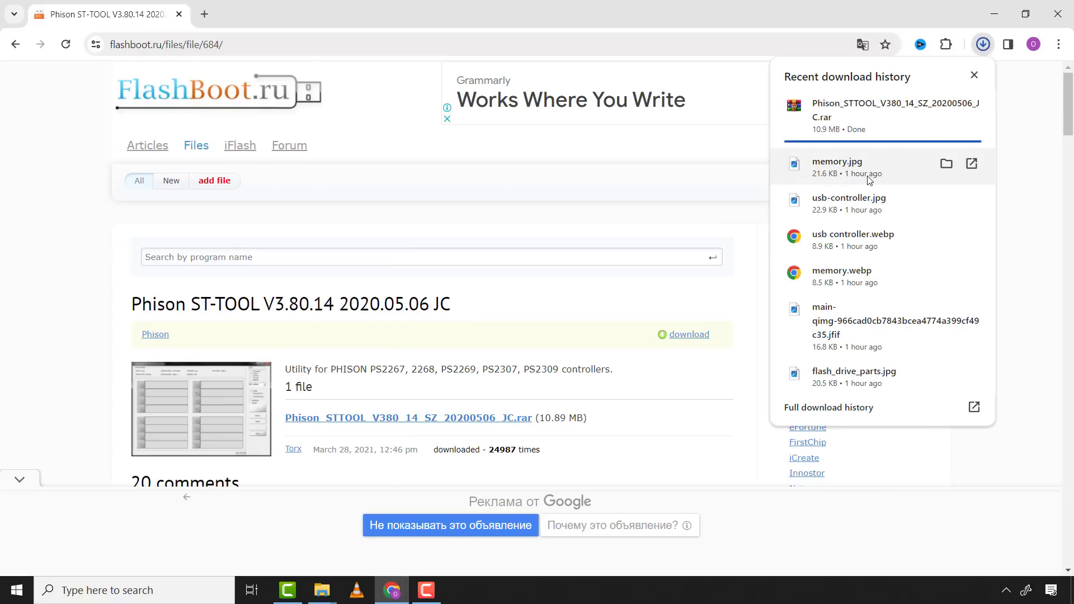
click(847, 115)
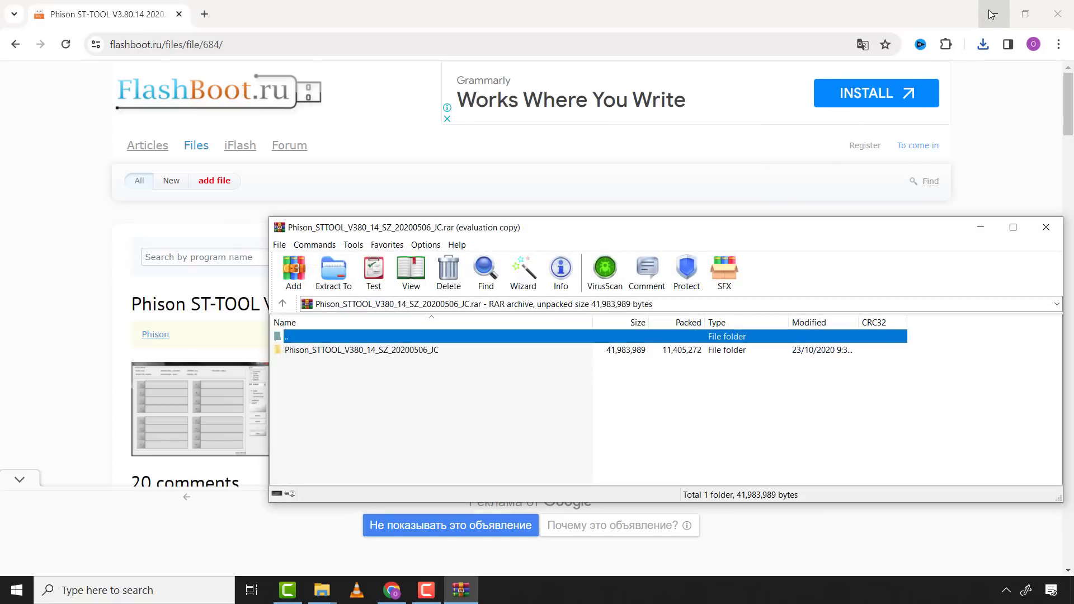
- Copy the Phison_STTOOL_V380_14_SZ_20200506_JC folder from the archive onto the desktop and open it
click(991, 14)
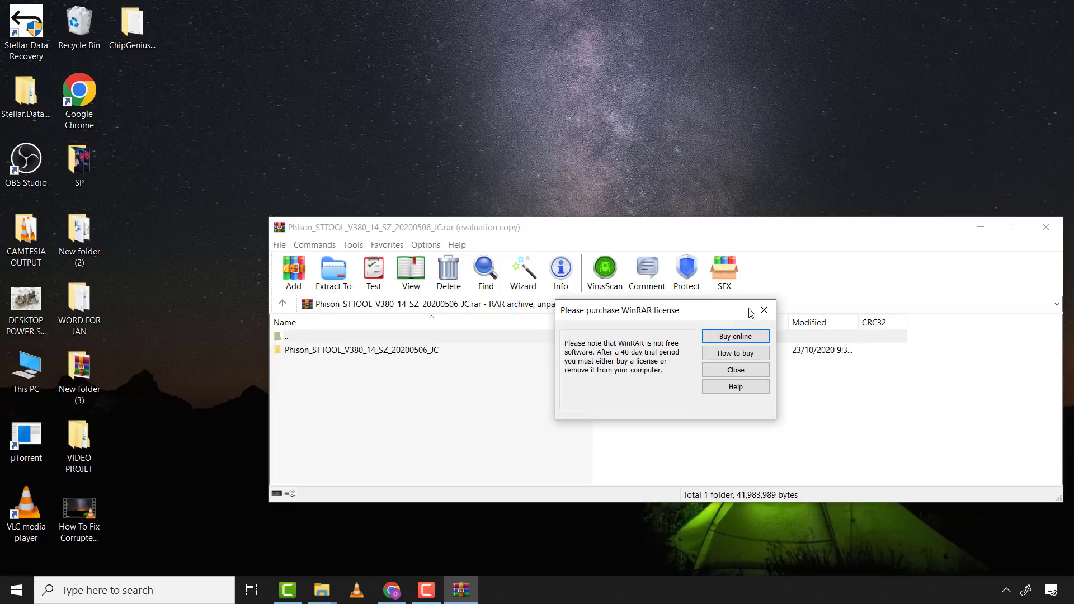
click(764, 310)
drag(436, 350, 371, 157)
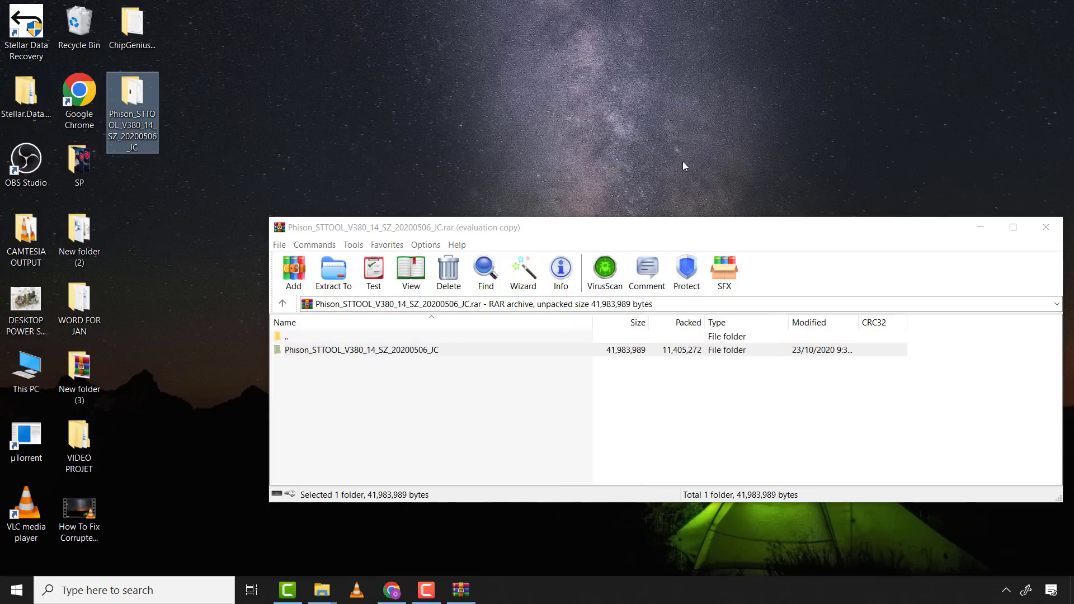
click(1045, 227)
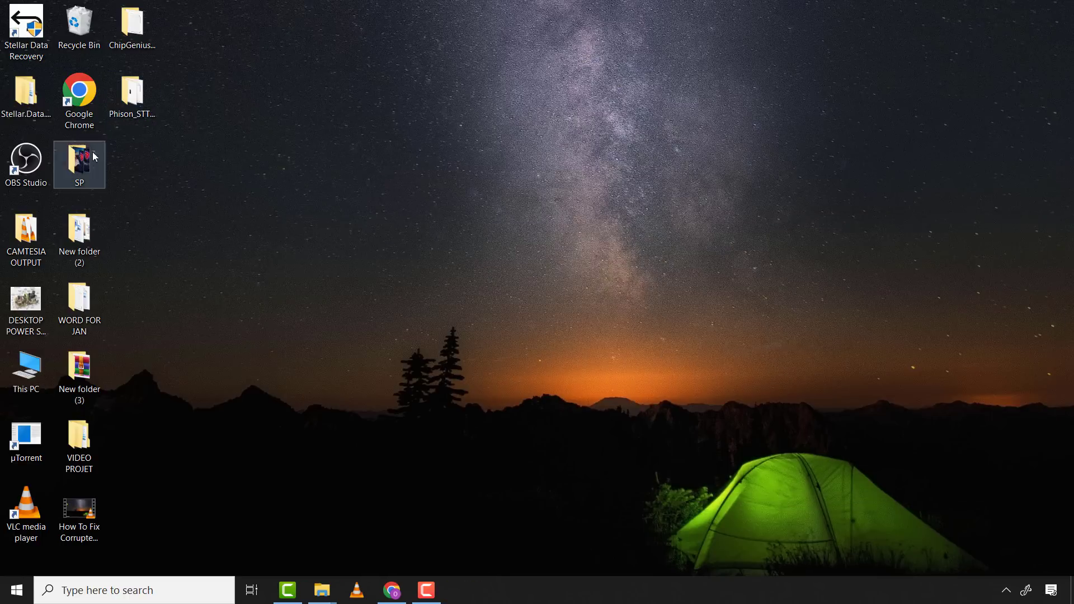
double_click(136, 99)
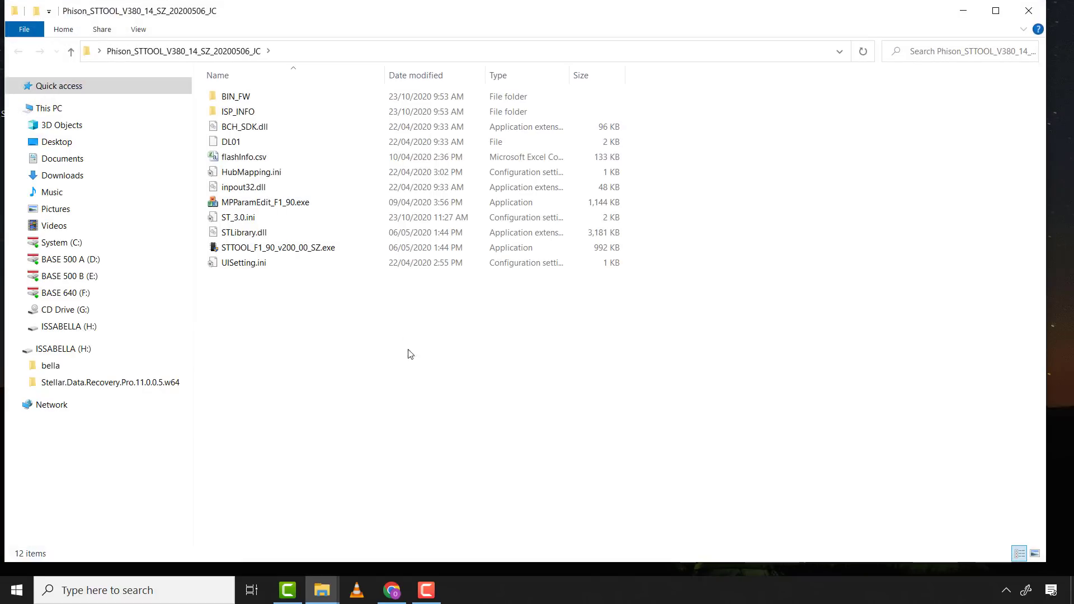
- Run STTOOL_F1_90_v200_00_SZ.exe so ST-TOOL 3.80.14 lists the H255 drive with Toshiba BiCS4 TLC flash
click(285, 251)
double_click(285, 250)
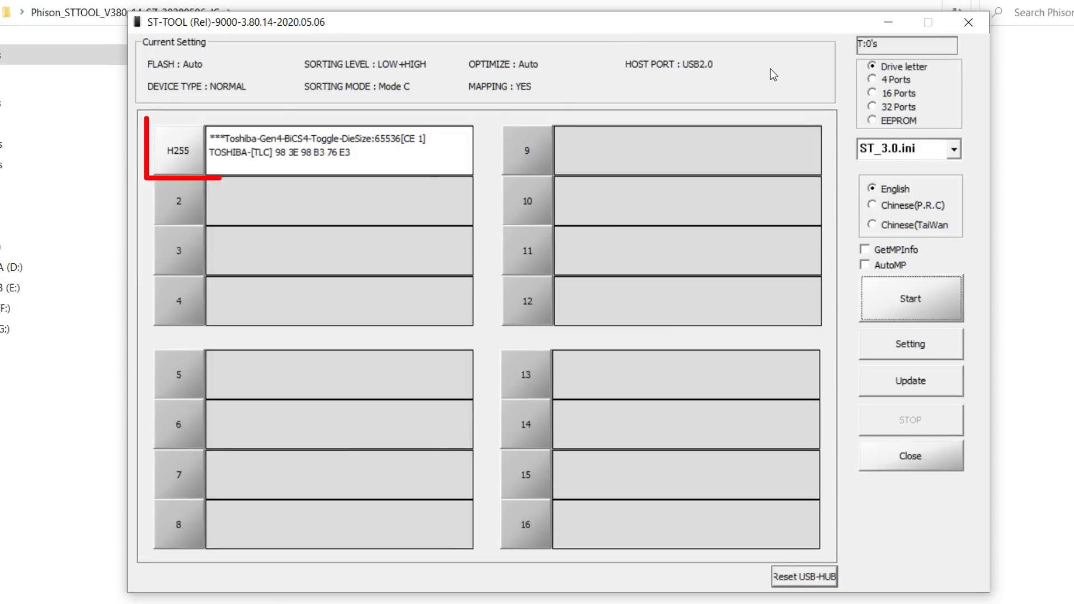